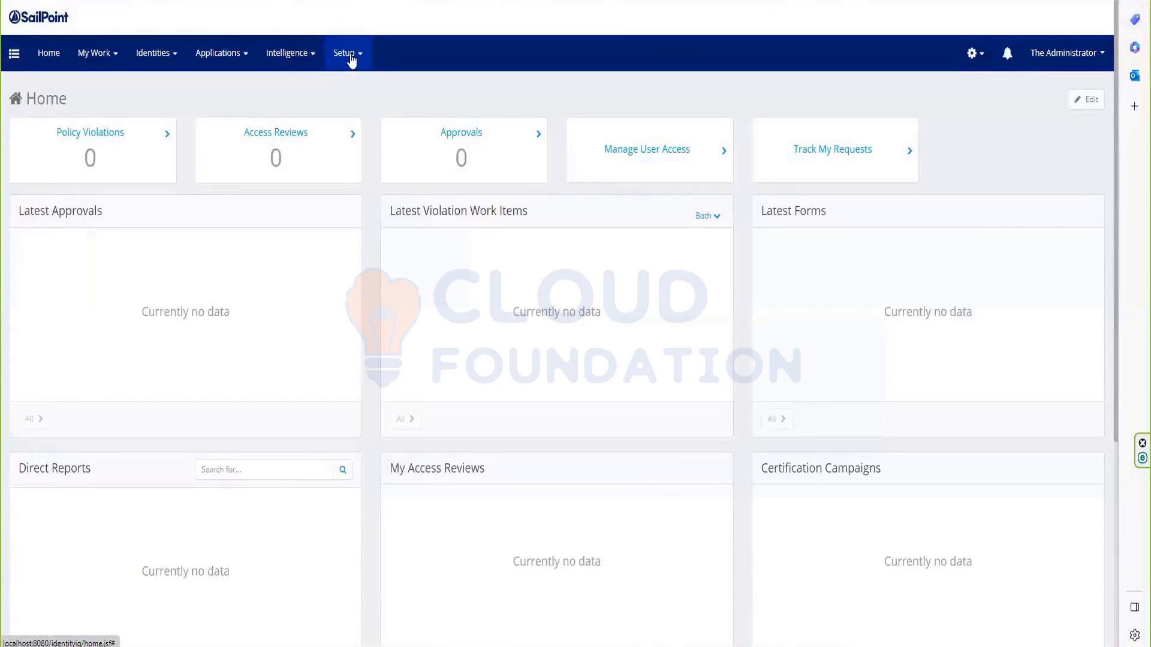
Open the Identity Warehouse and view the application accounts of the fifth listed identity, then return to the list without saving.
left_click(350, 57)
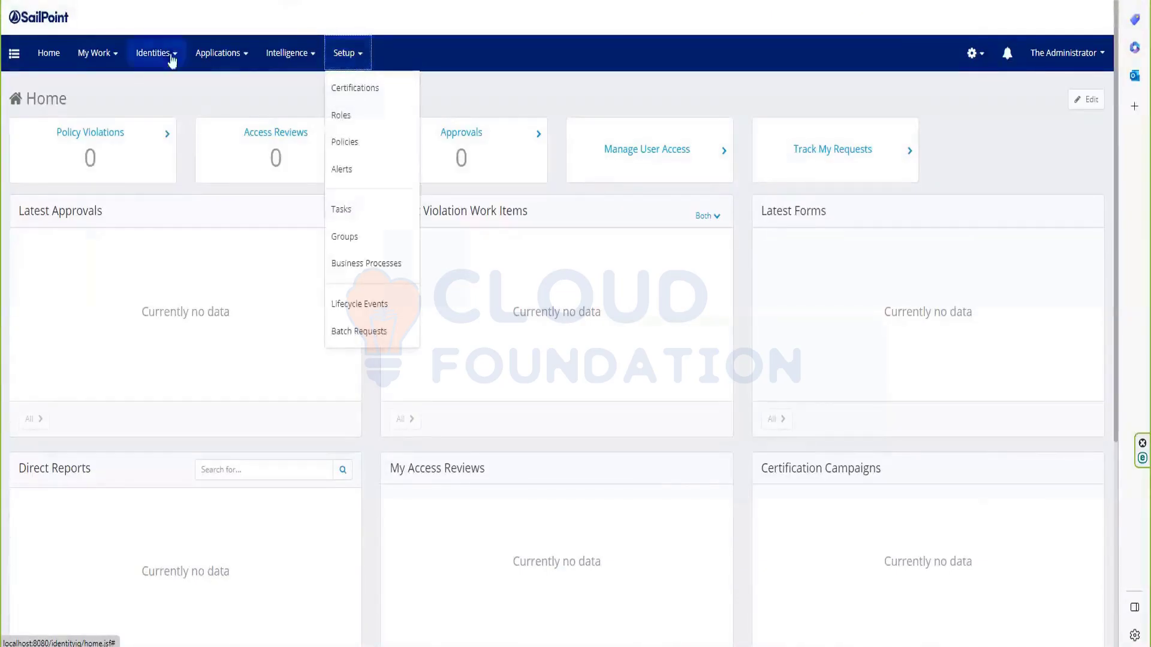
left_click(224, 59)
left_click(157, 60)
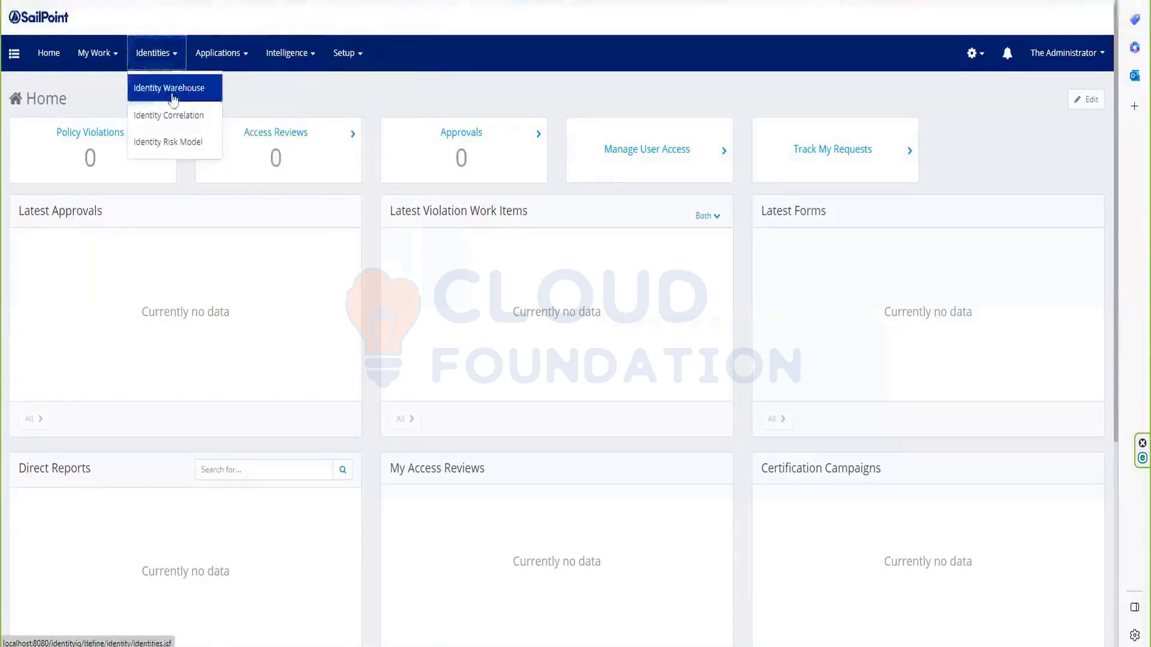
left_click(172, 90)
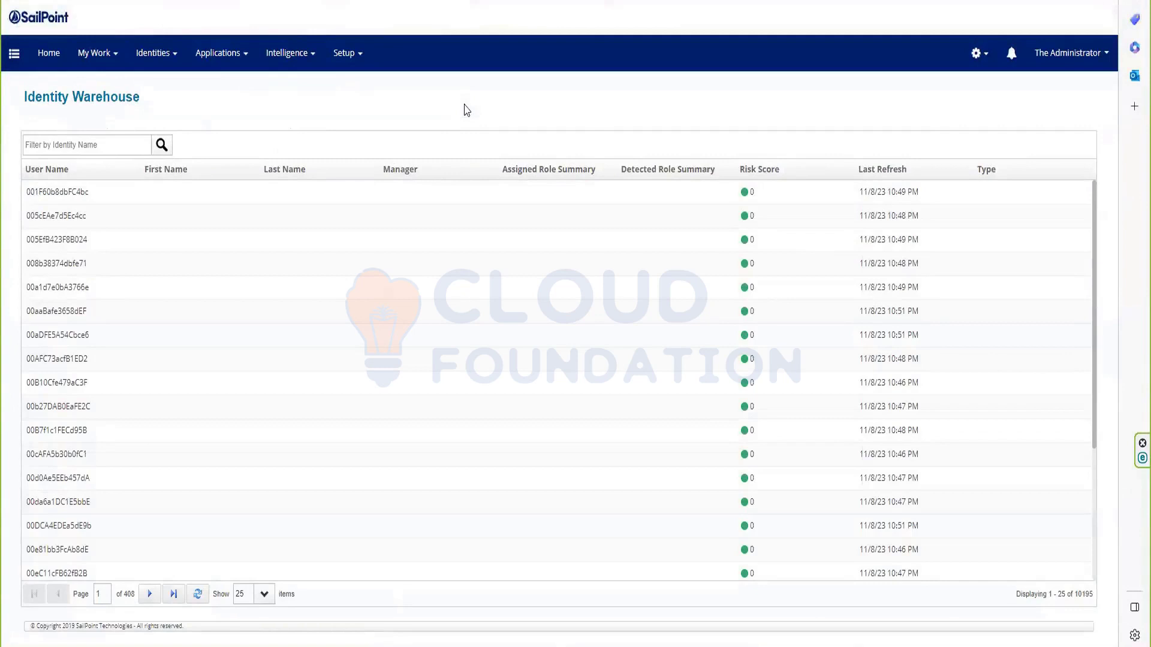
left_click(142, 293)
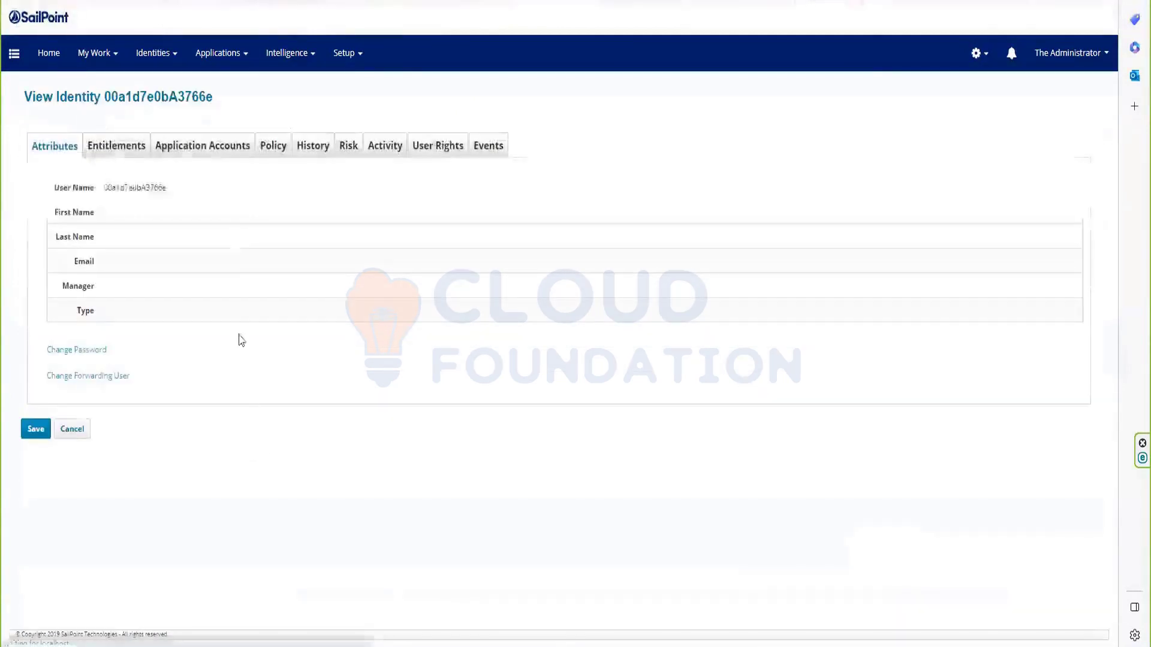
left_click(218, 155)
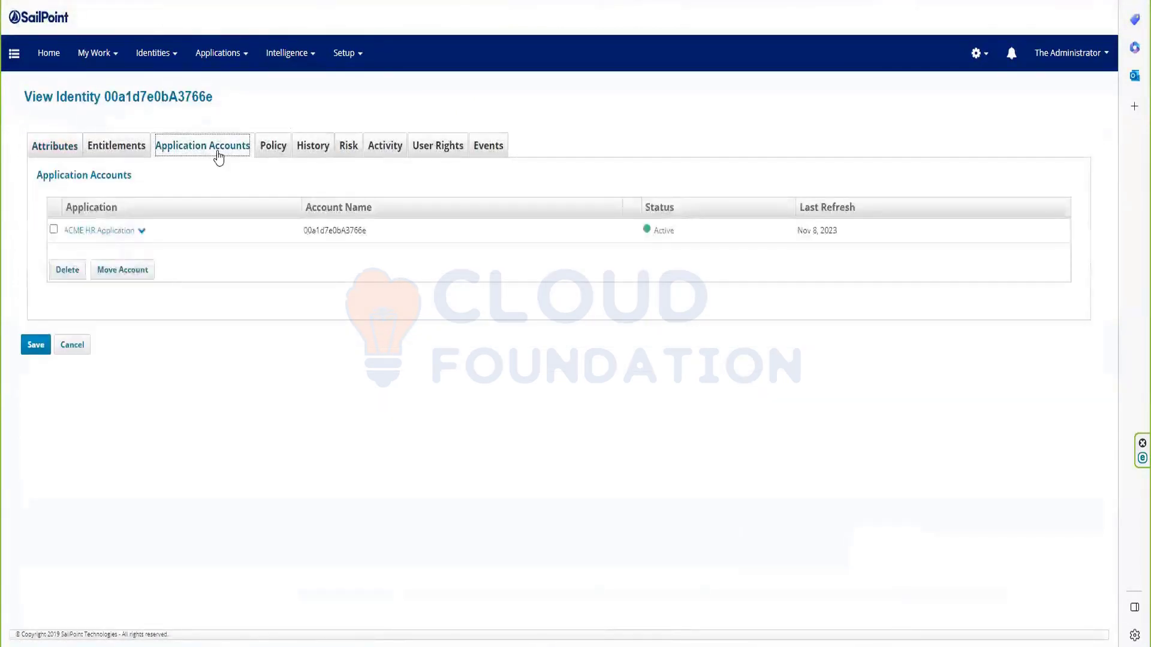
left_click(70, 351)
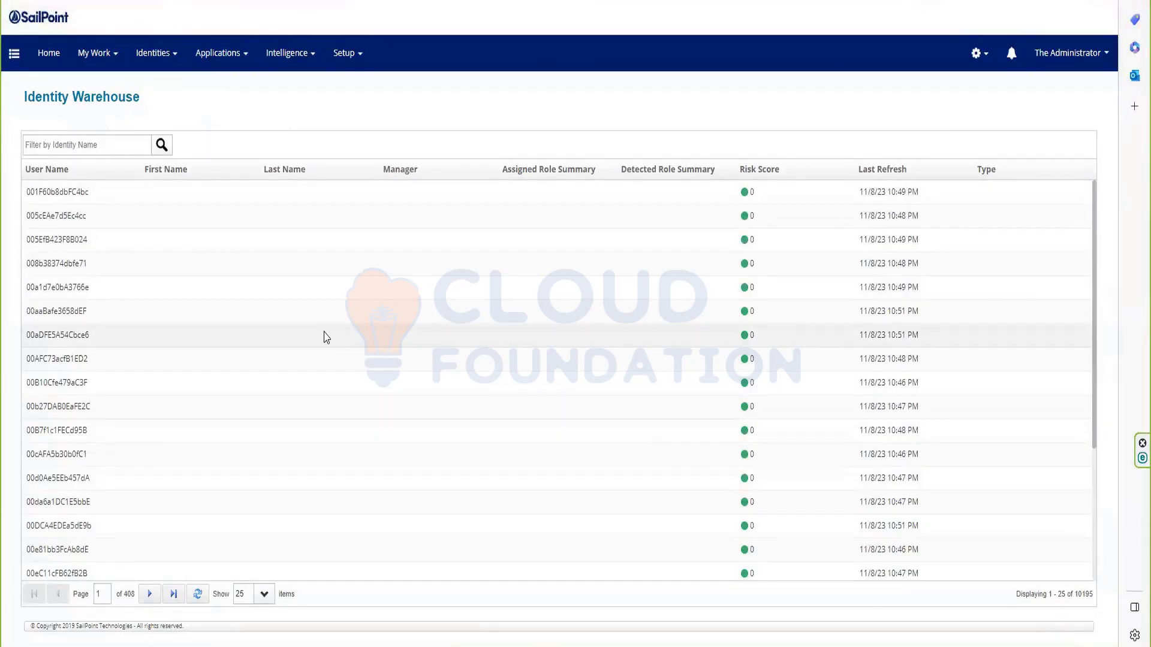
Reopen the Identity Warehouse and check the application accounts of the first listed identity, leaving its record without saving.
scroll(263, 383, "down", 2)
left_click(250, 391)
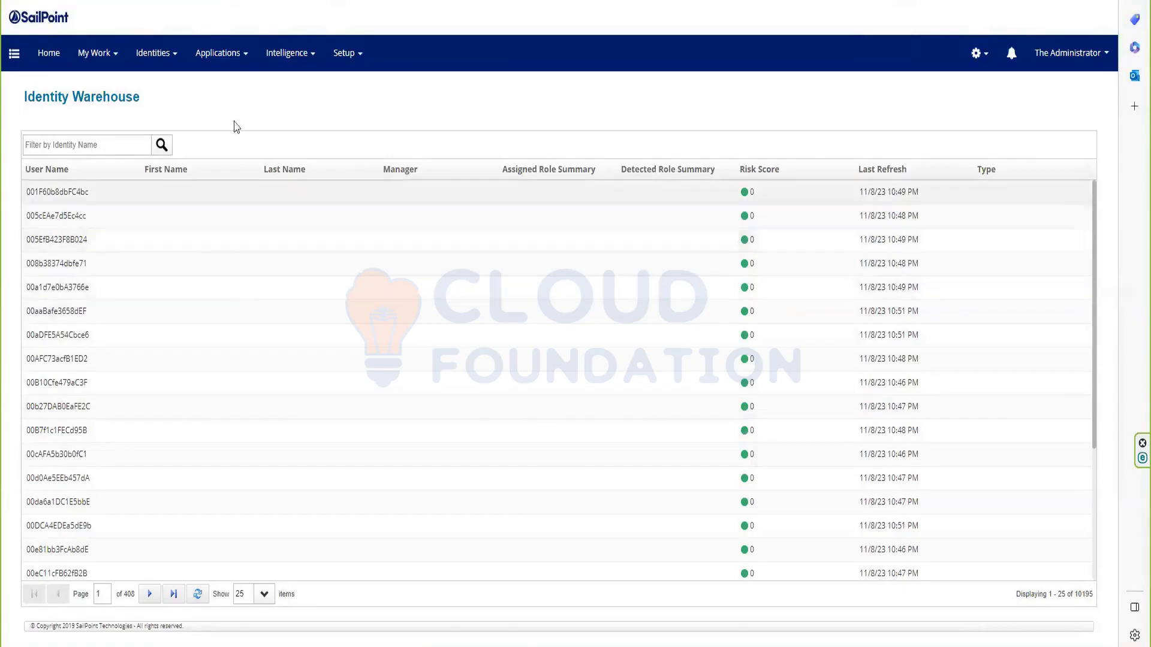
left_click(226, 87)
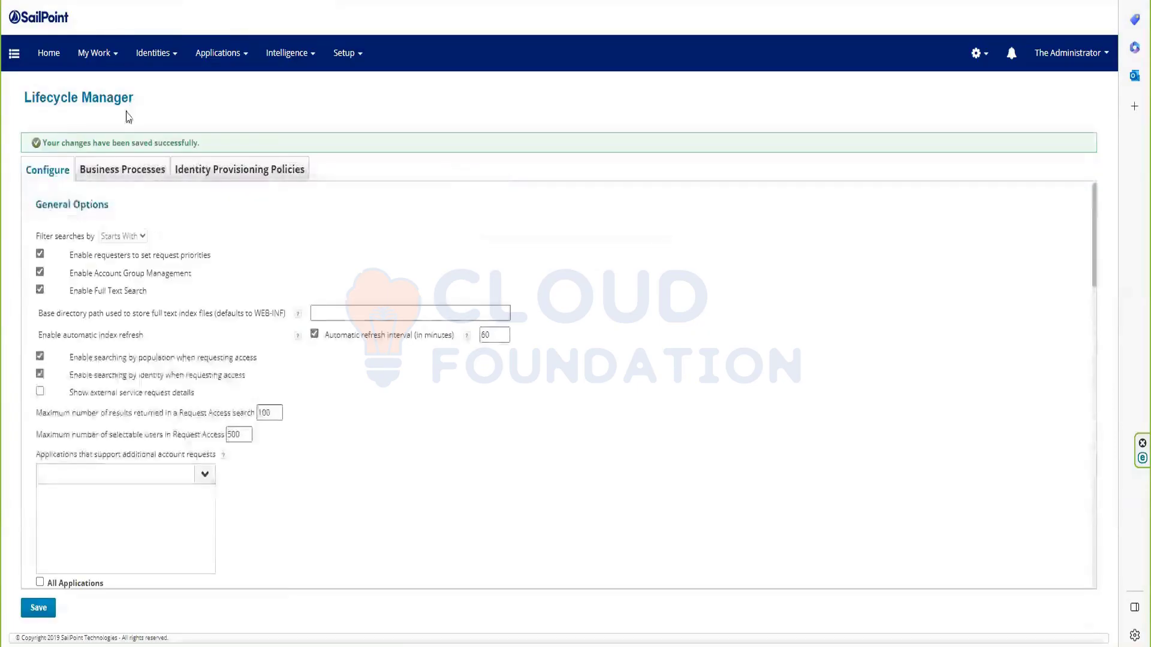
mouse_move(149, 63)
left_click(156, 84)
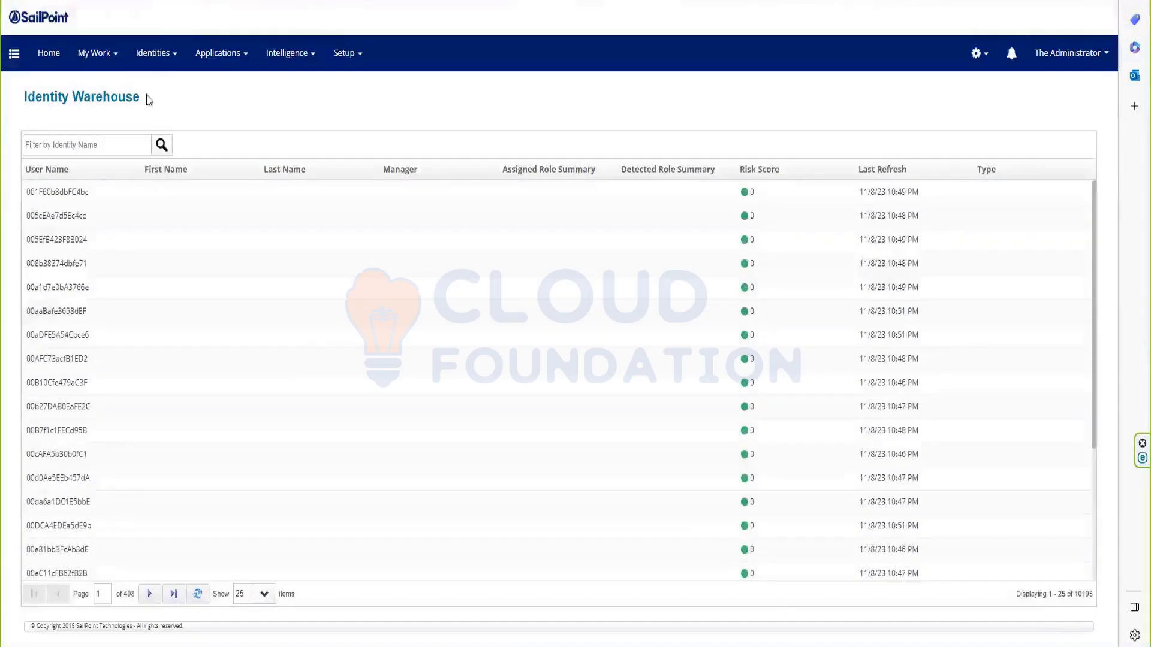
left_click(120, 192)
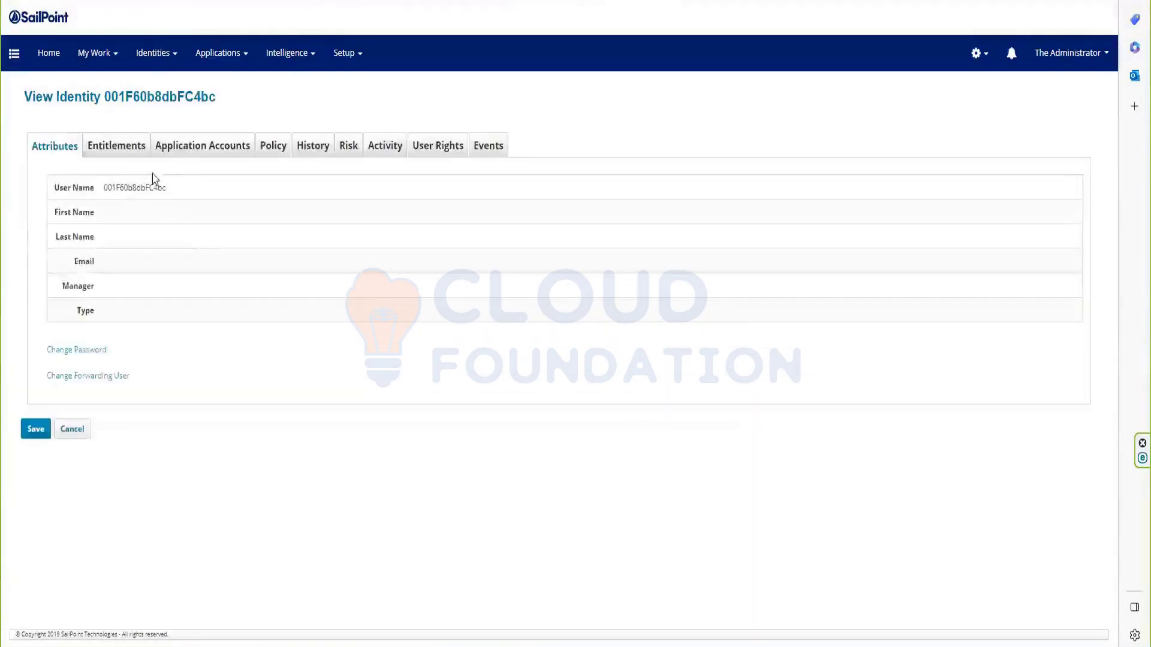
left_click(204, 143)
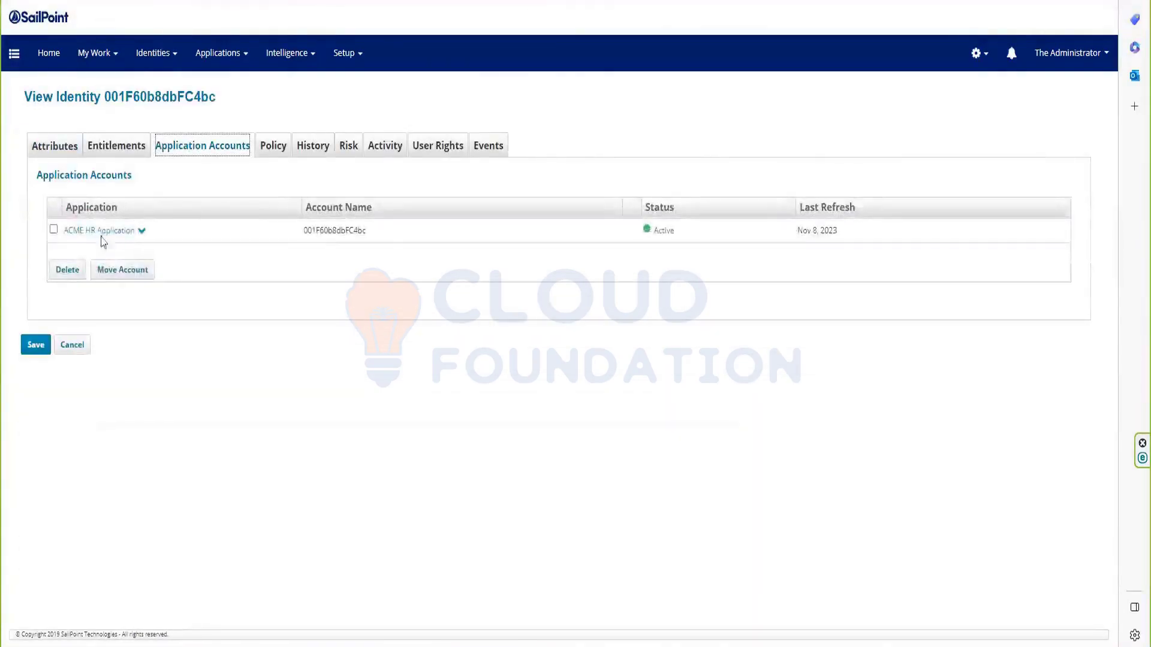
left_click(72, 346)
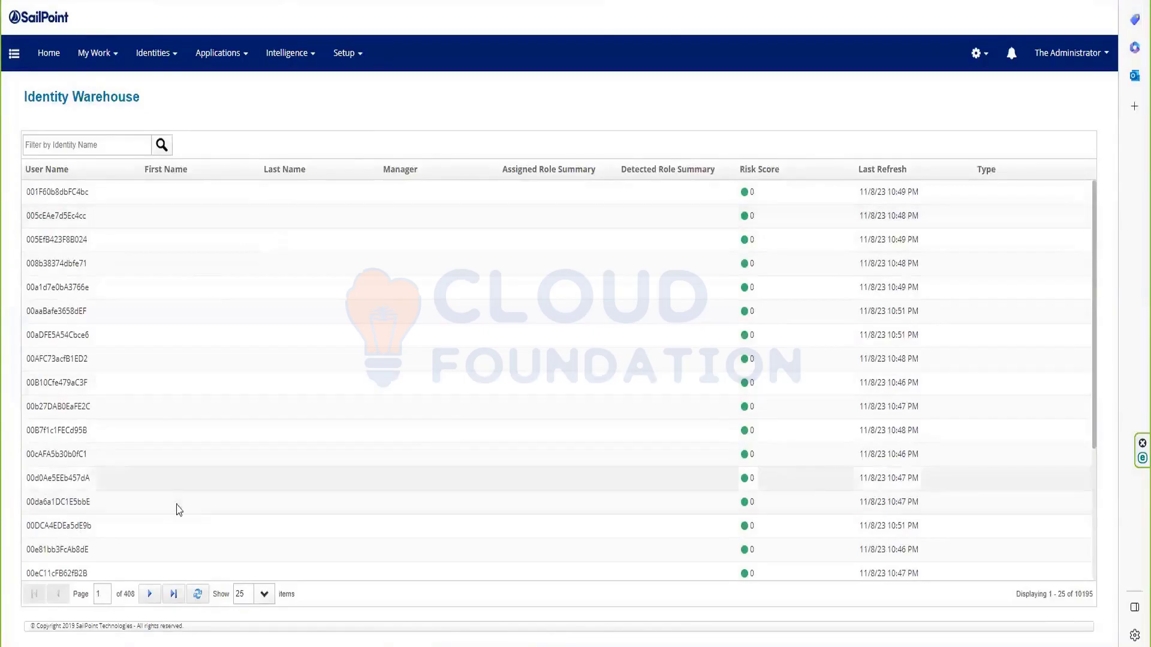
View the application accounts of the fourteenth listed identity, then check the total number of identities in the warehouse.
left_click(198, 502)
left_click(198, 155)
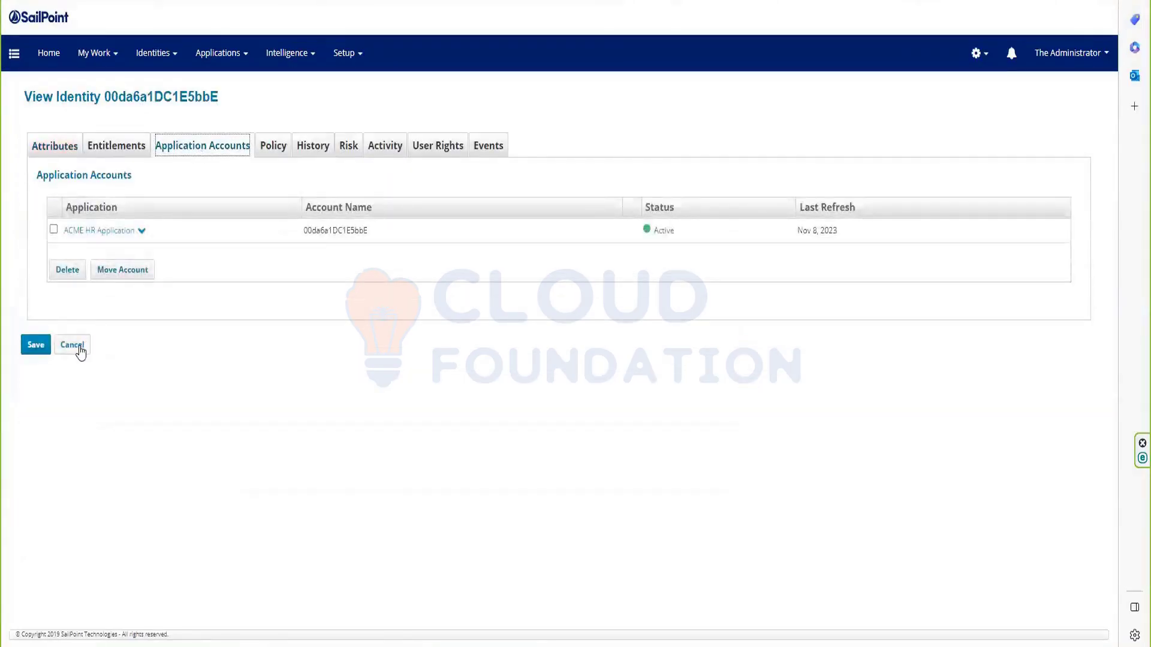
left_click(79, 348)
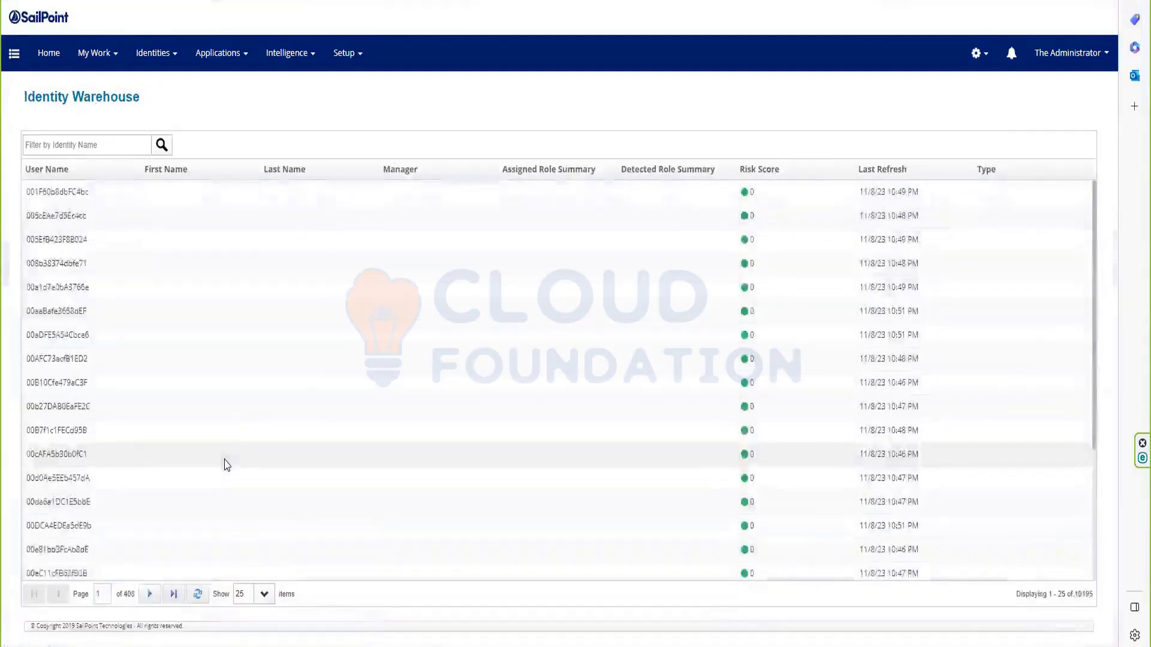
scroll(226, 466, "down", 3)
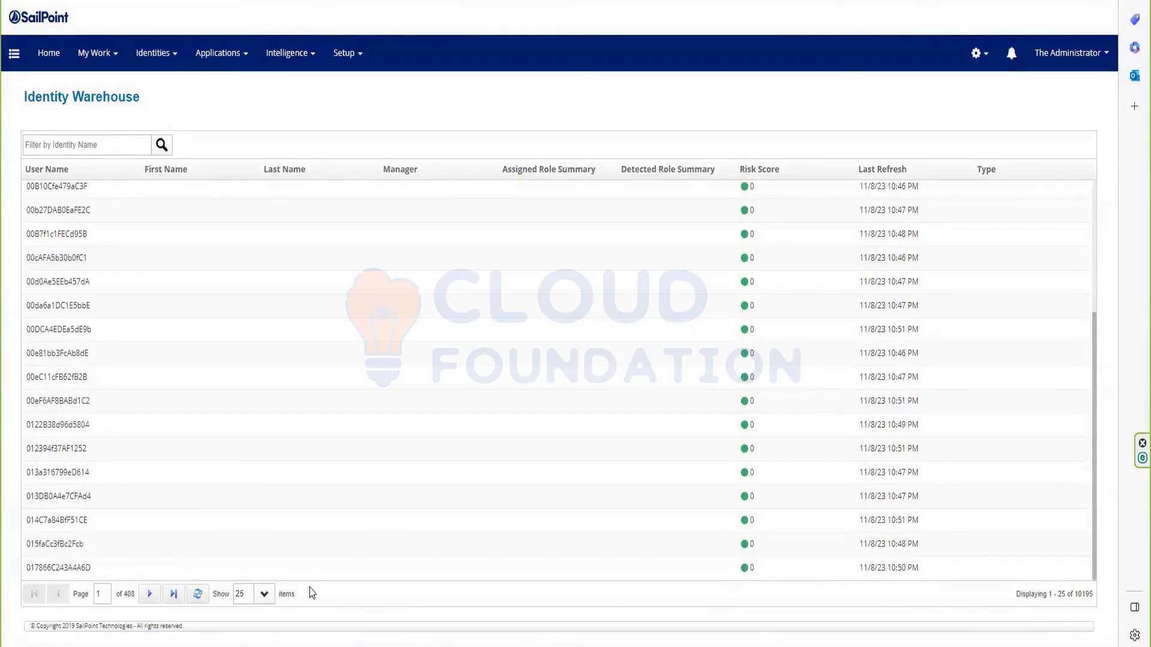
left_click_drag(1090, 594, 1057, 594)
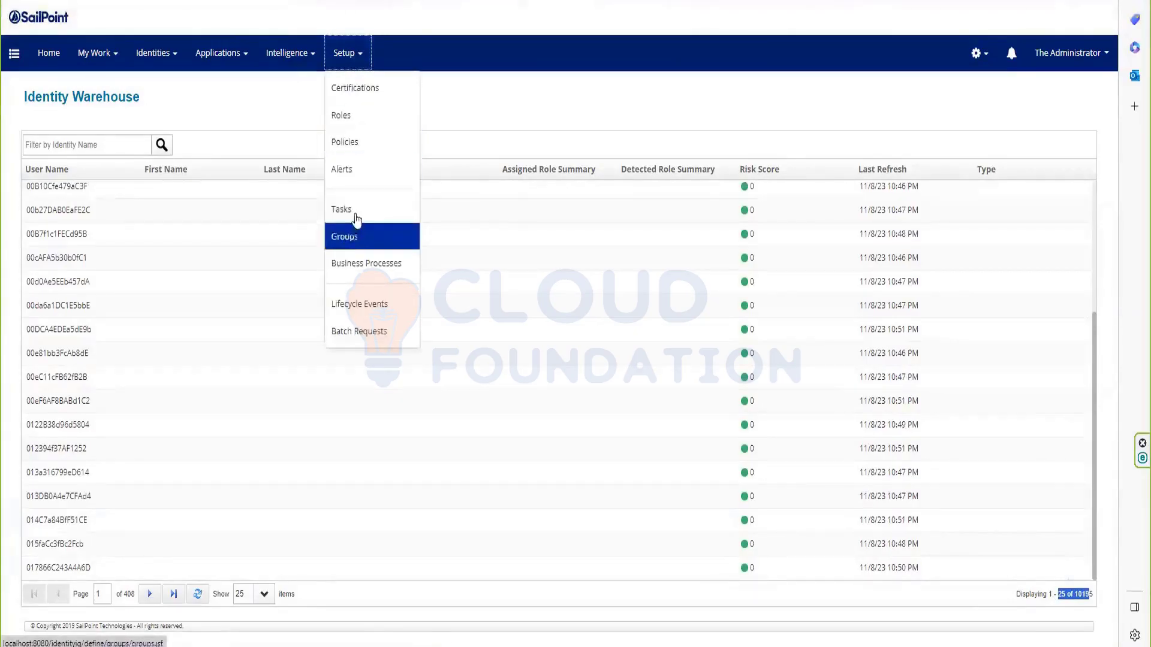
Open the Tasks page and review the Task Results list.
left_click(358, 222)
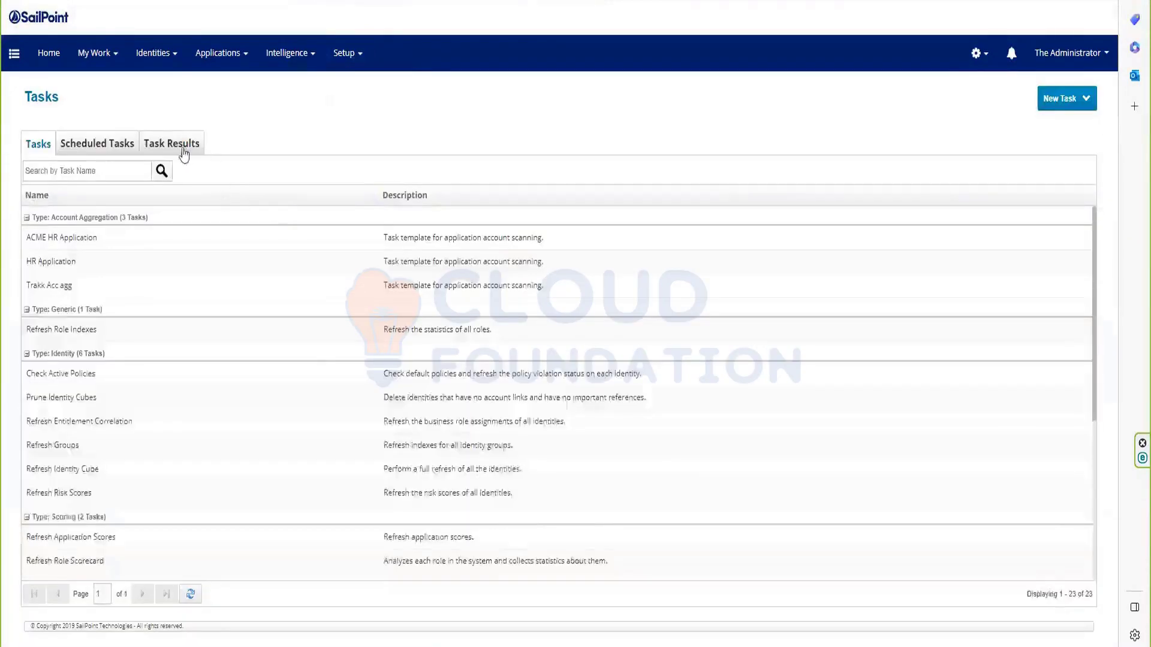
left_click(182, 150)
scroll(390, 296, "down", 1)
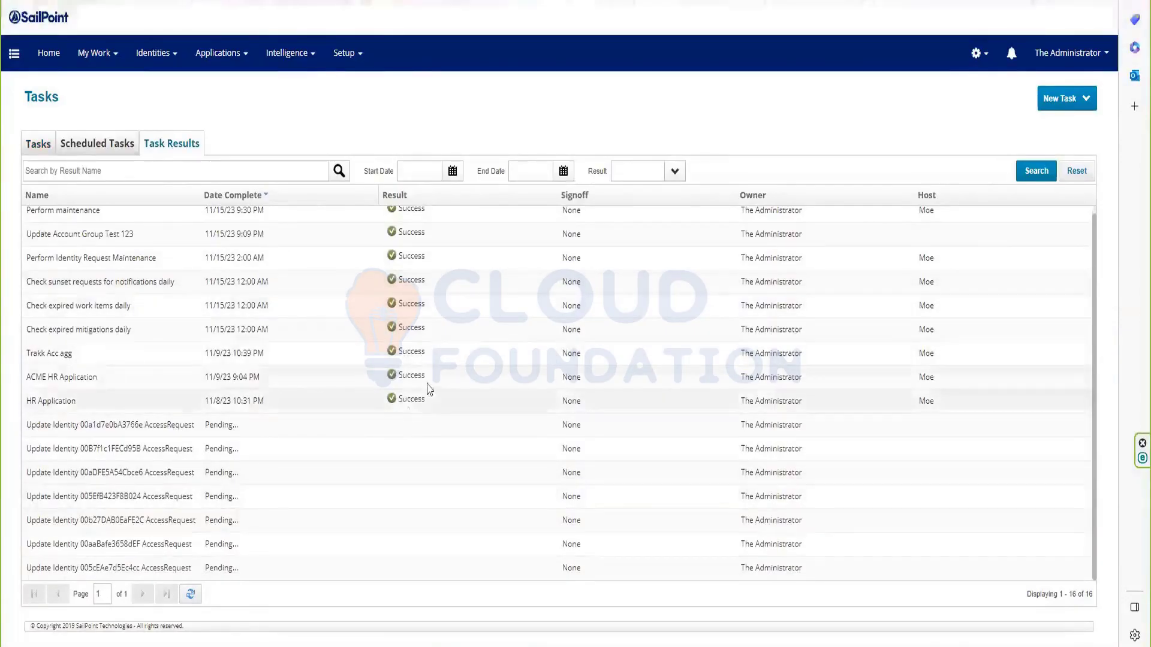
scroll(430, 388, "up", 1)
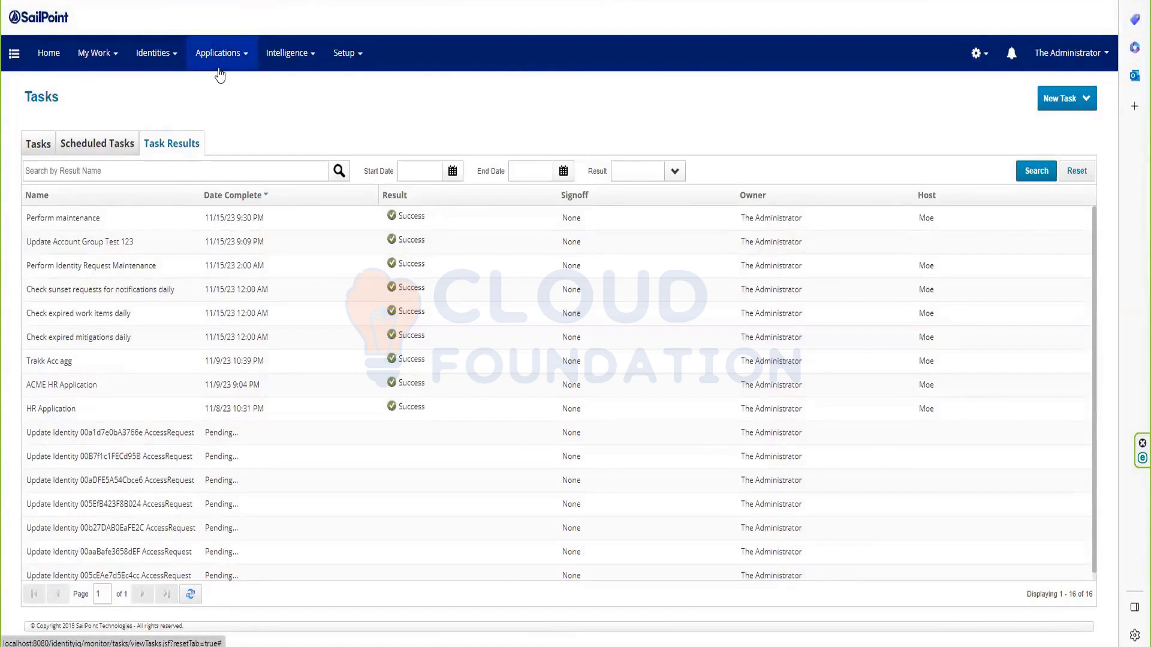
Check which actions are available for the Update Account Group Test 123 task result, leaving it in place.
left_click(341, 55)
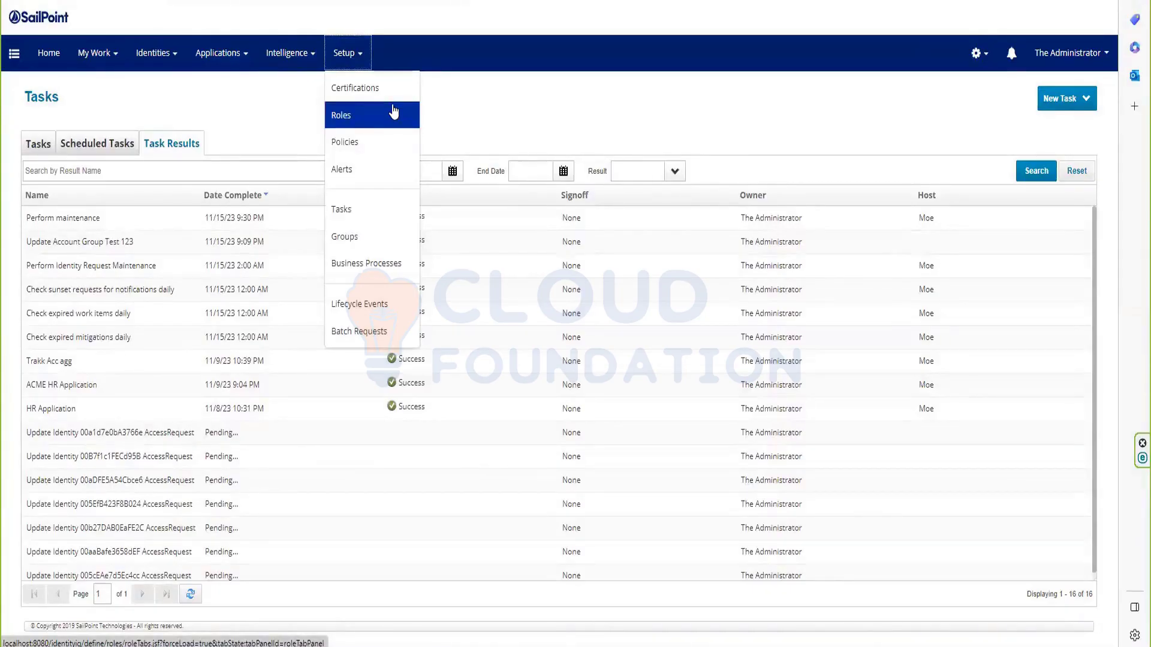
left_click(544, 82)
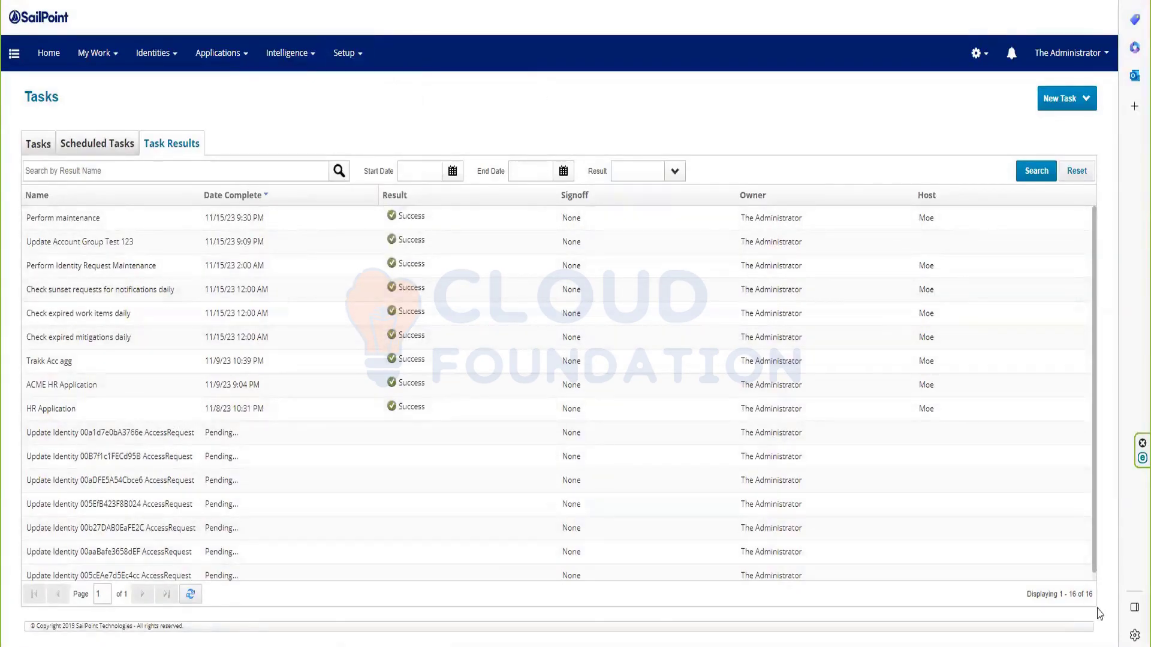
left_click_drag(1097, 603, 1073, 599)
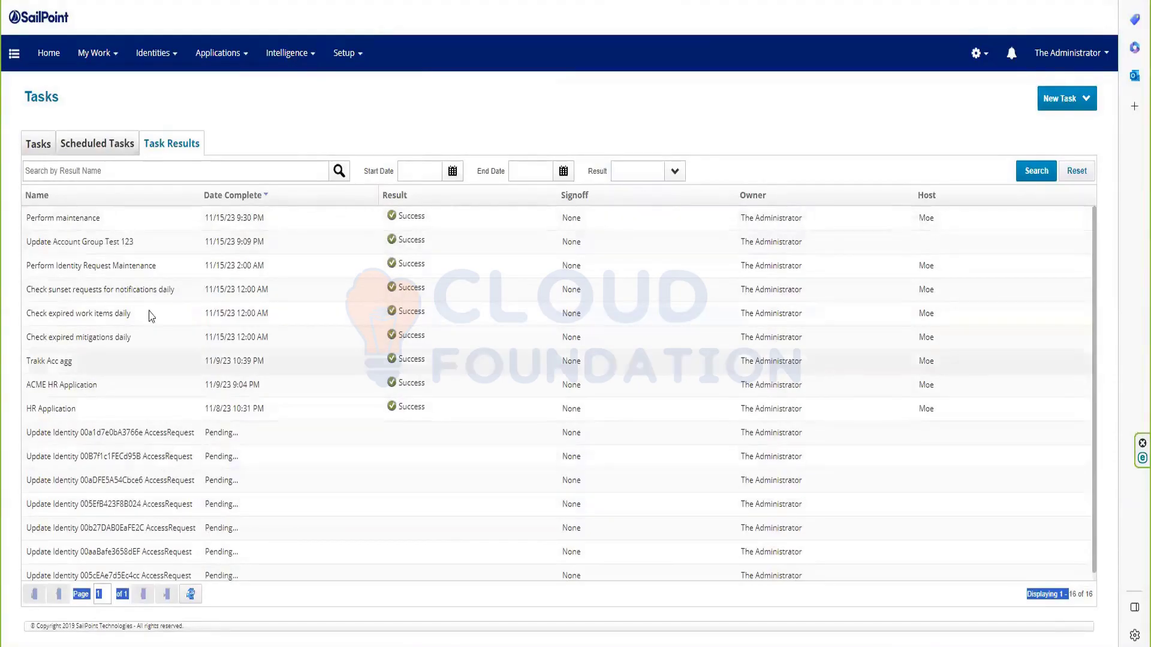
right_click(94, 220)
right_click(68, 246)
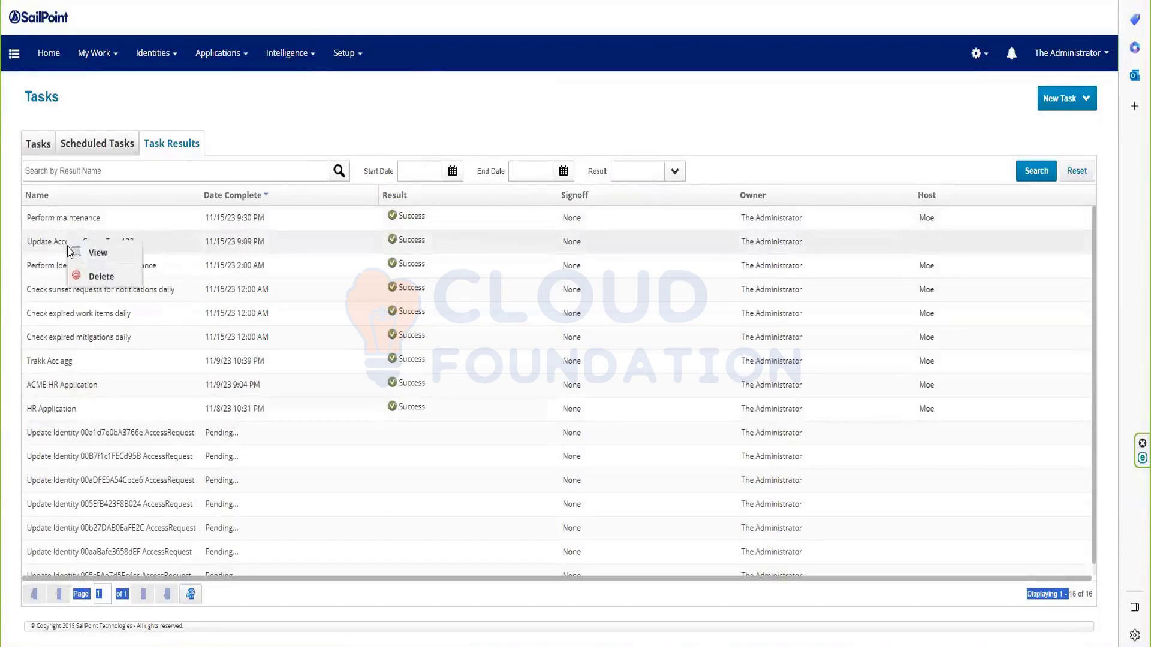
left_click(6, 280)
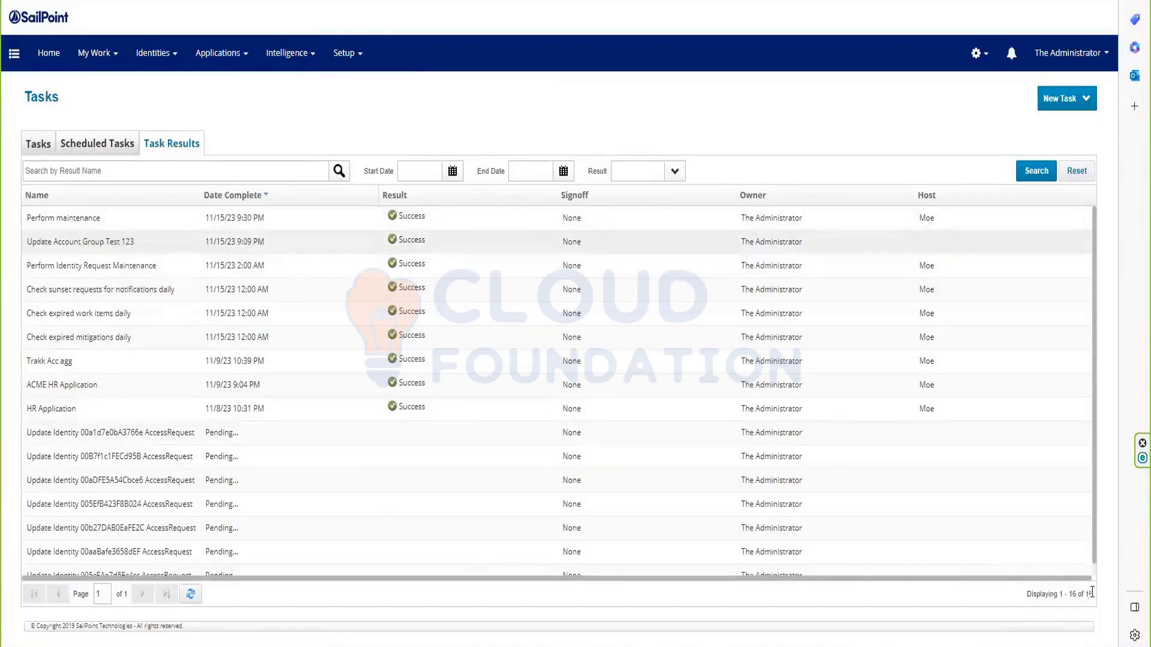
Examine the item count and the completed and pending entries in the task results.
left_click_drag(1092, 594, 1046, 594)
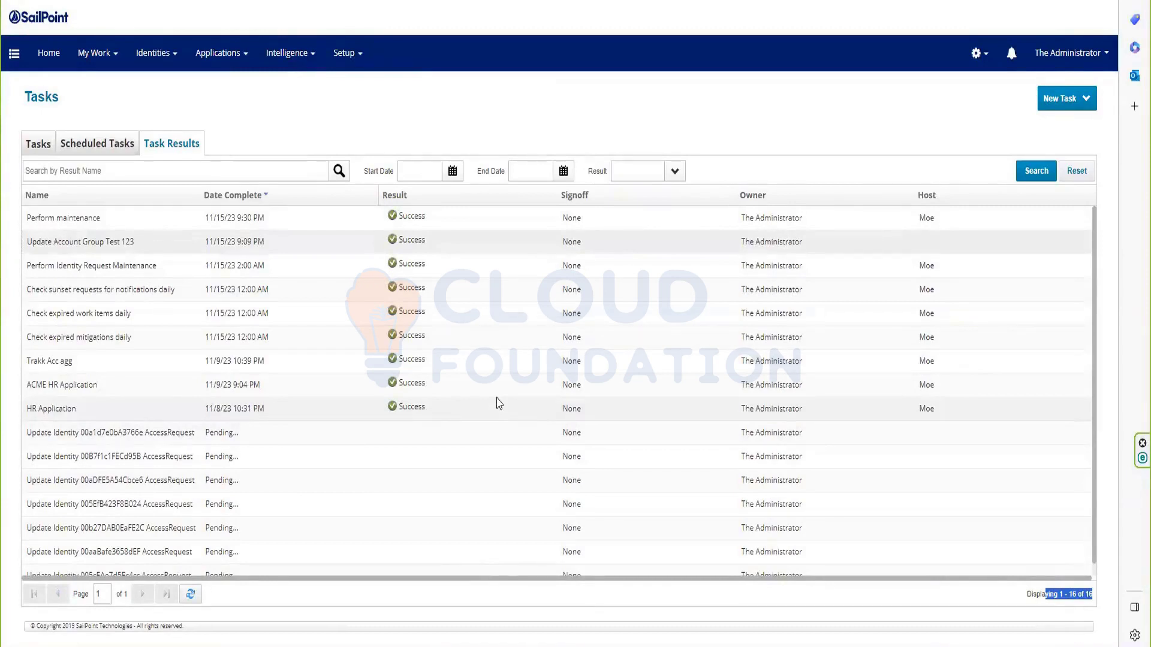
left_click(415, 111)
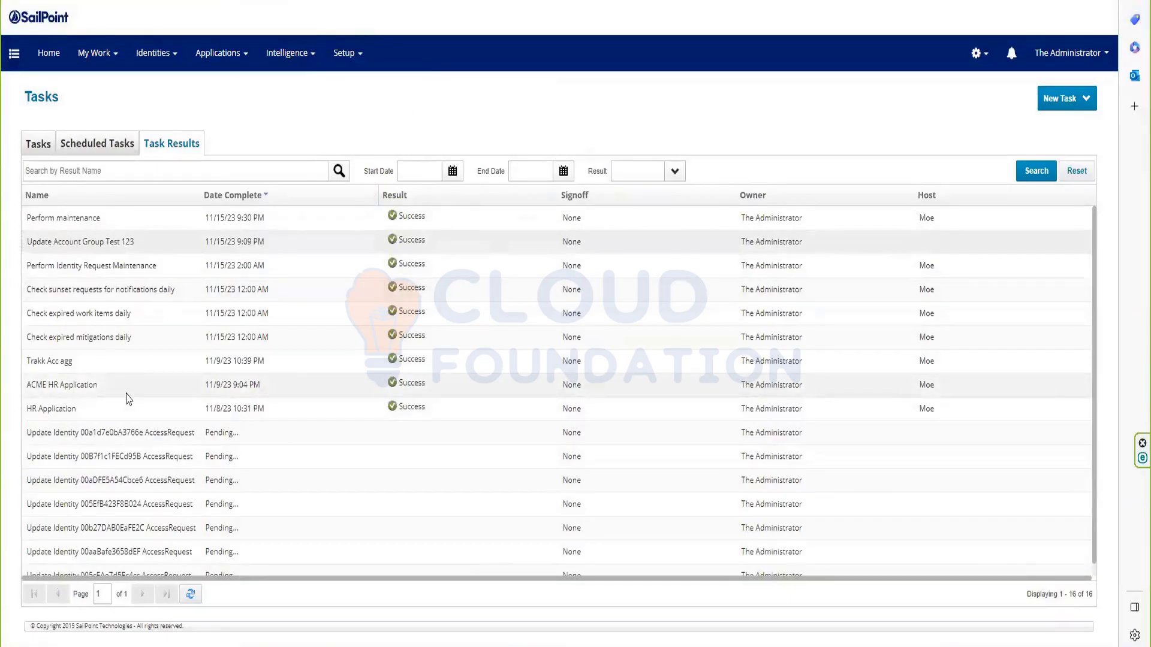
scroll(127, 400, "down", 1)
scroll(128, 400, "up", 1)
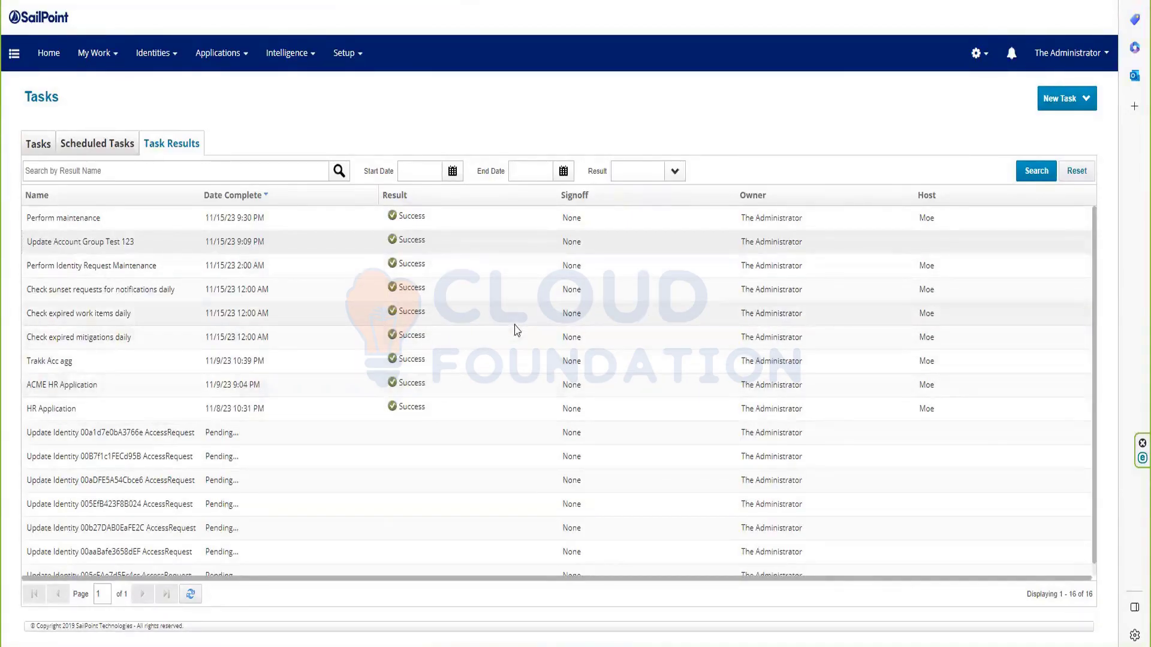
scroll(436, 386, "down", 1)
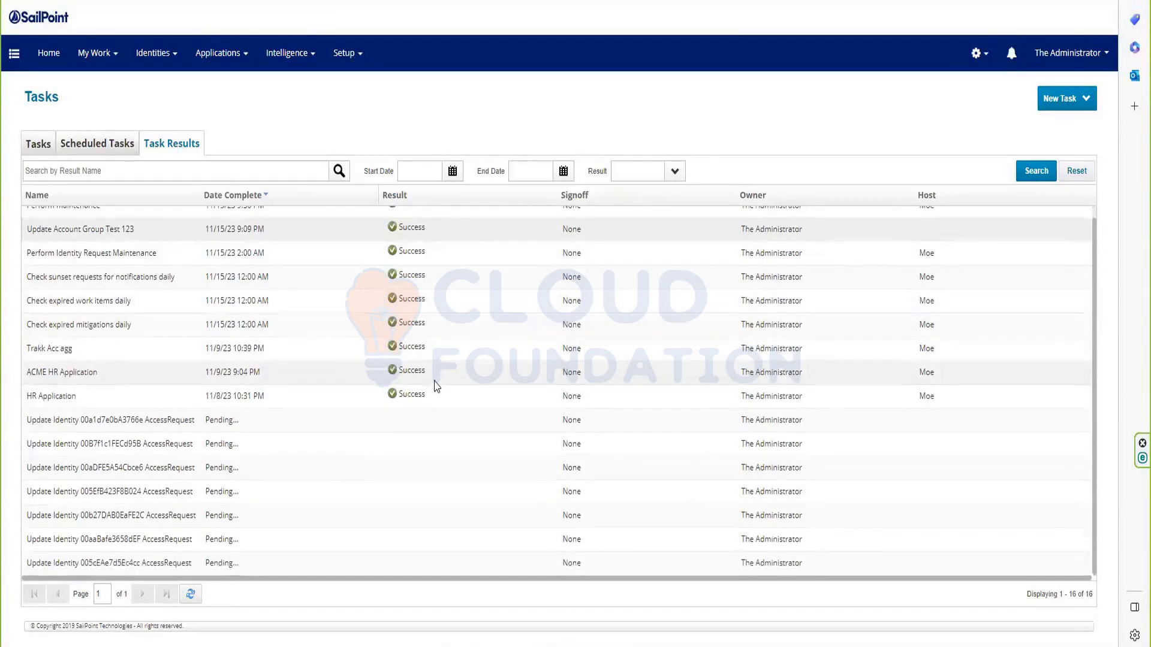
scroll(436, 386, "up", 1)
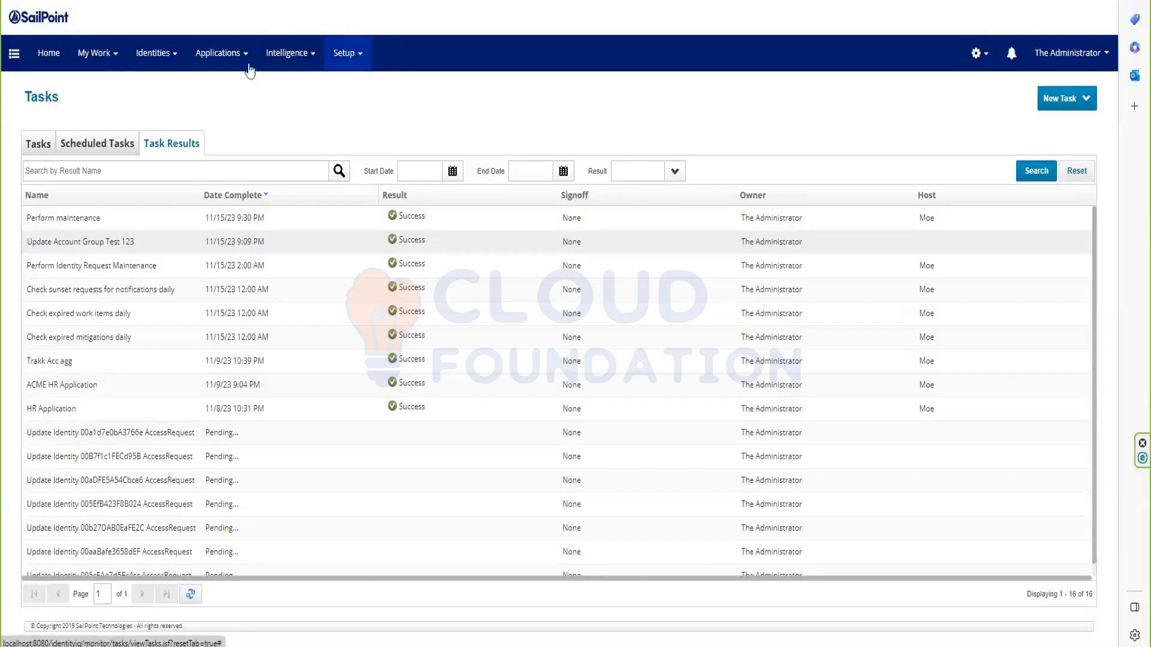
View the submitted access requests, then reopen the Task Results list on the Tasks page.
left_click(96, 57)
left_click(107, 116)
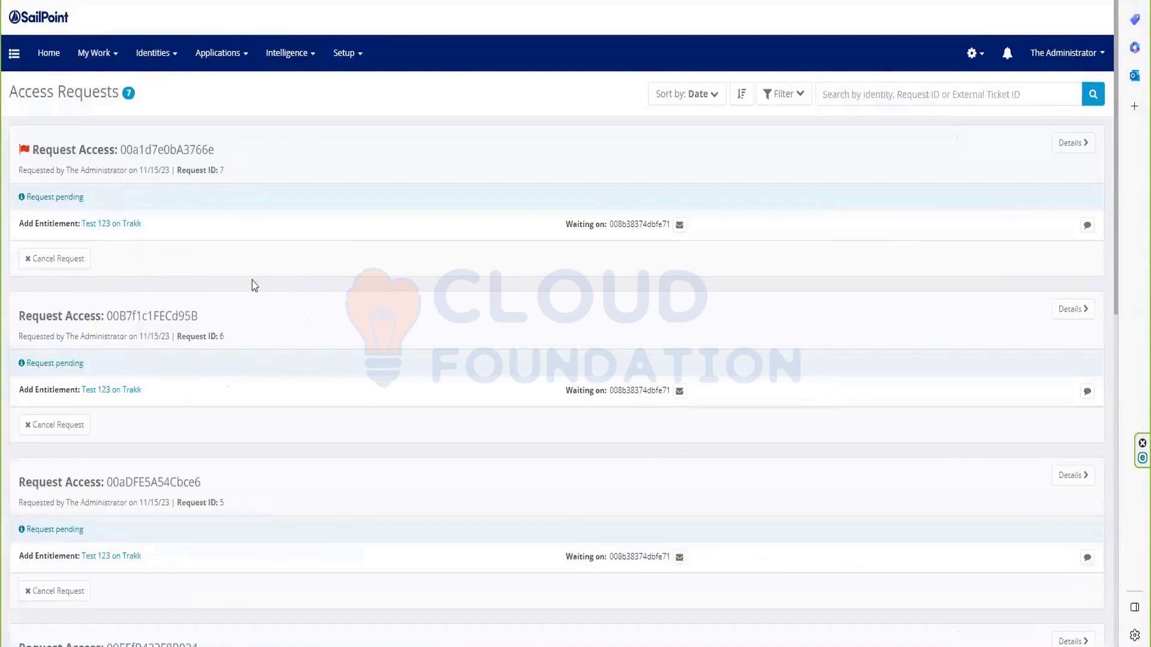
left_click(347, 57)
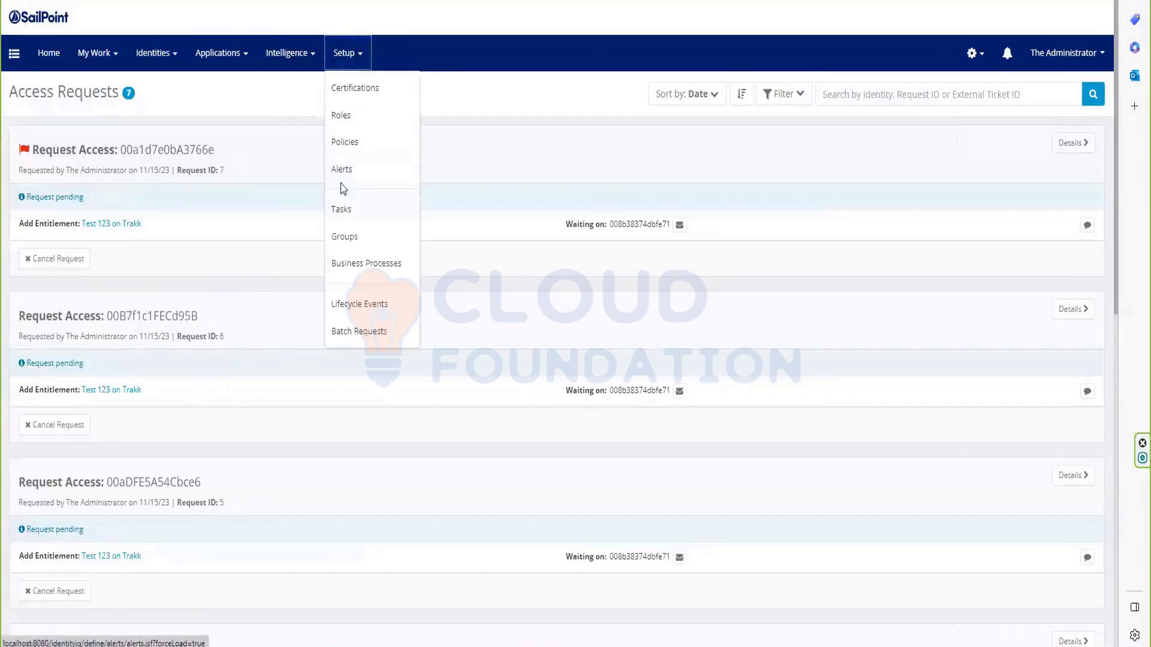
left_click(343, 210)
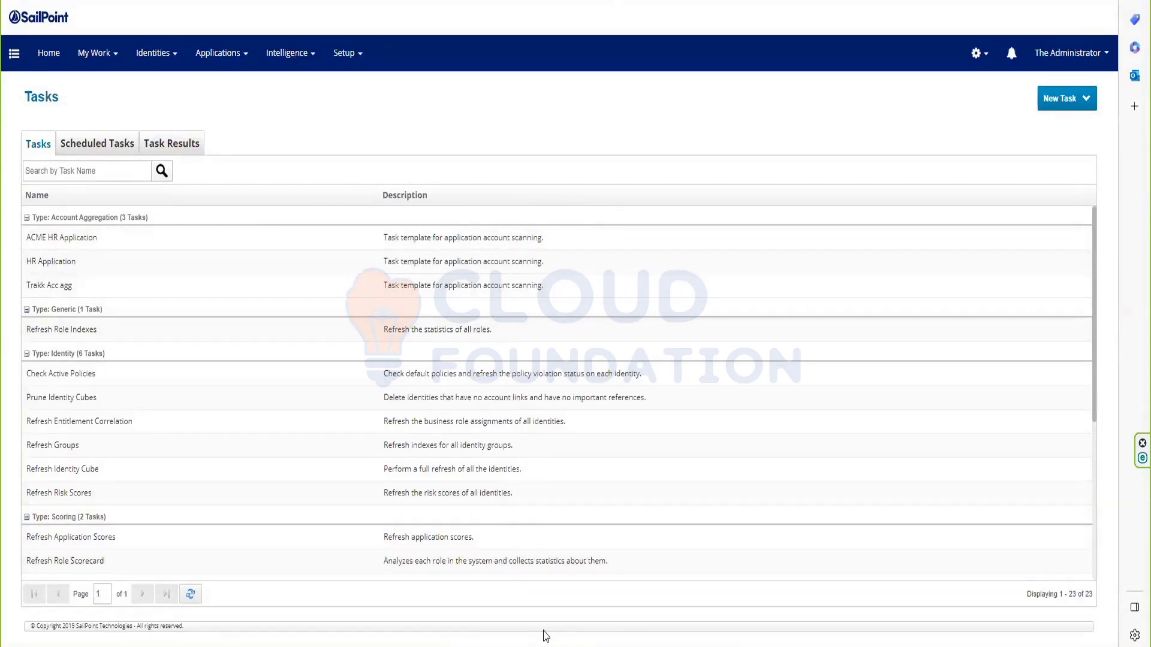
left_click(183, 149)
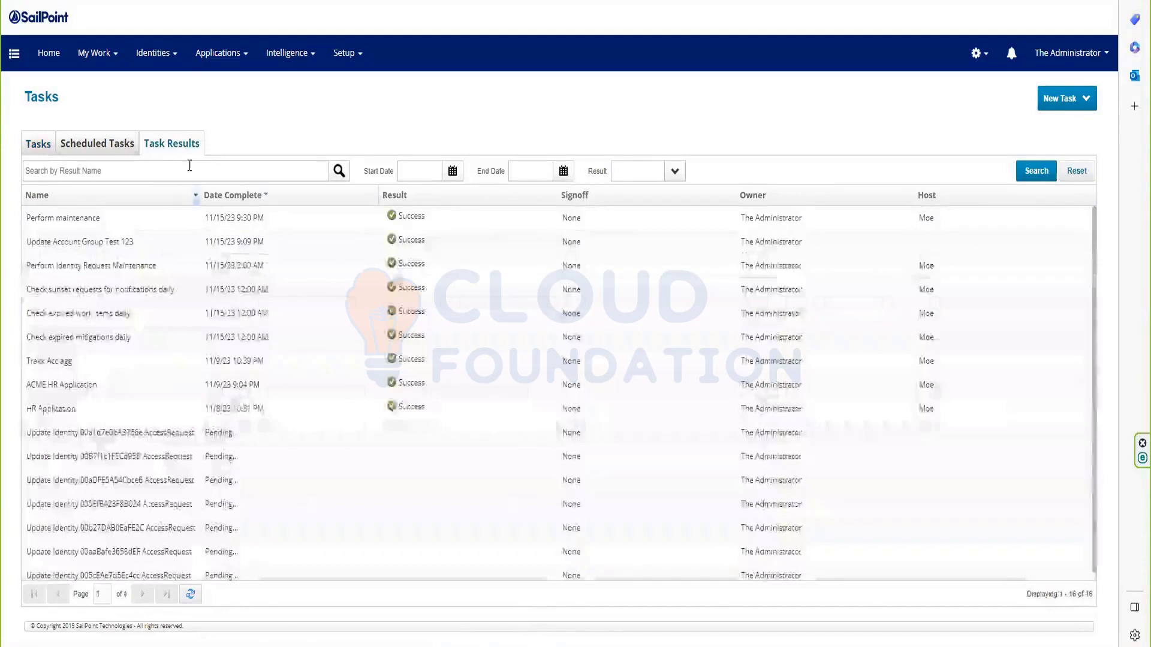
Switch to the blank document "new 2" in Notepad++.
key("alt+Tab")
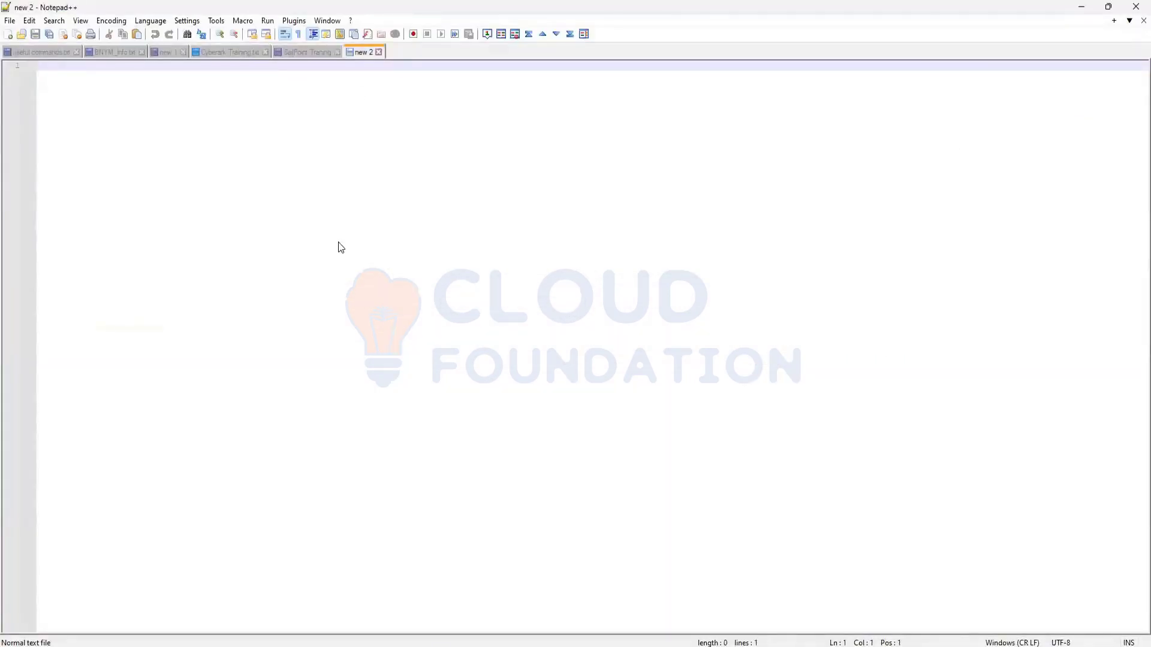
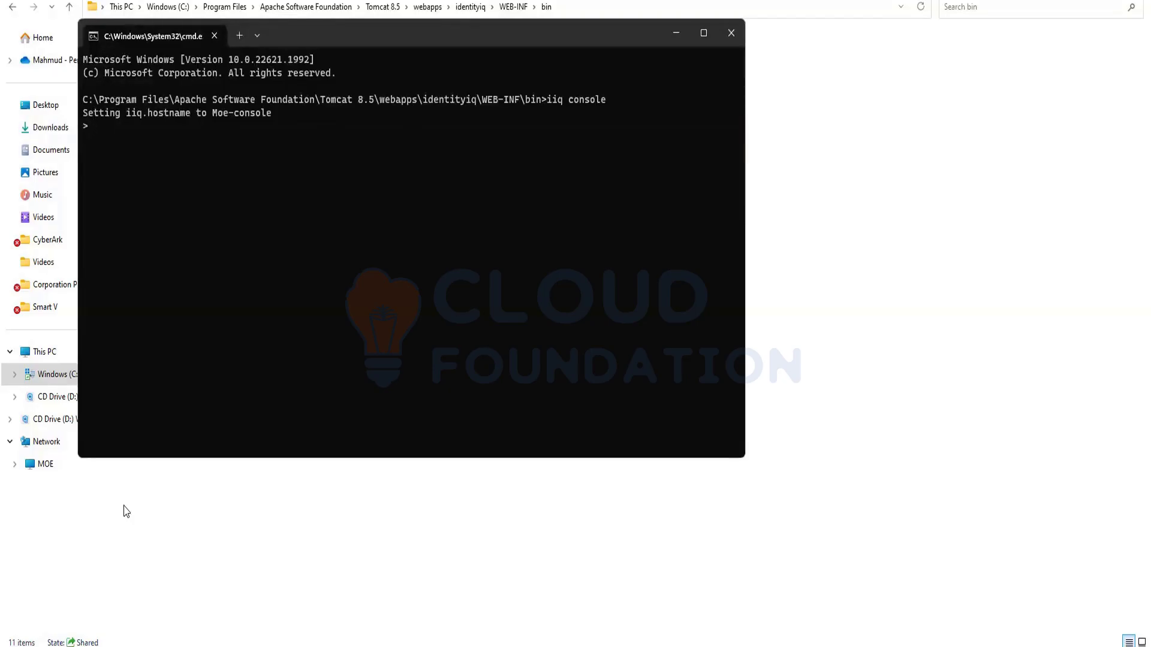
Begin a source command in the iiq console, then copy the file name bulkobjdel.txt from the Documents folder sorted newest first.
type("source")
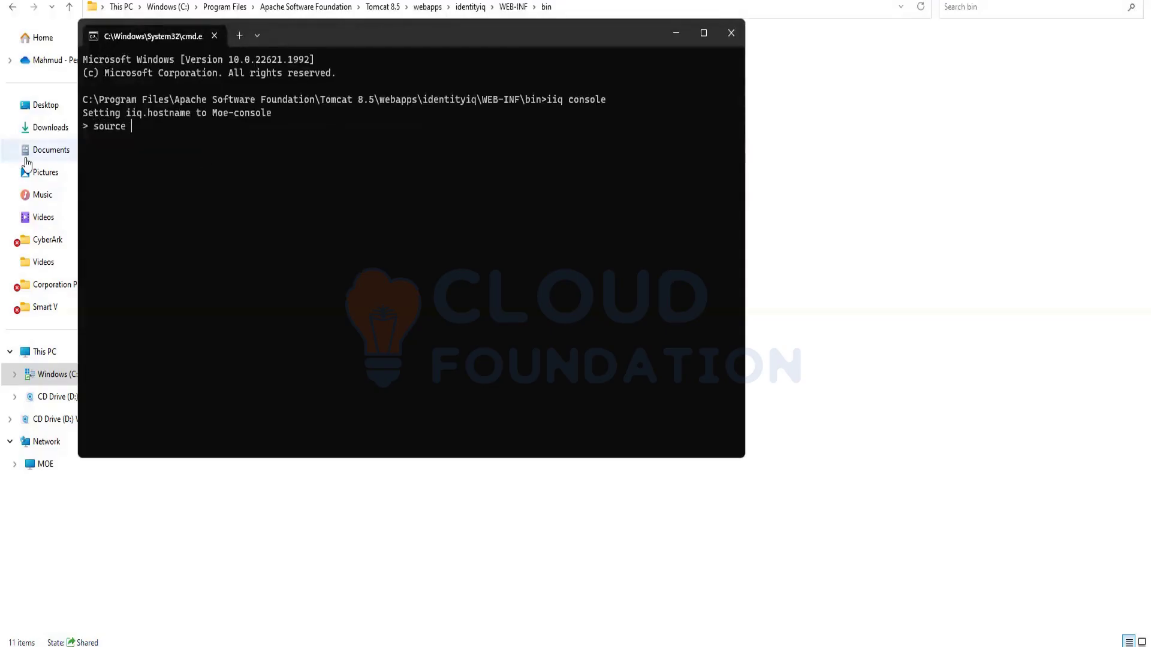
left_click(31, 151)
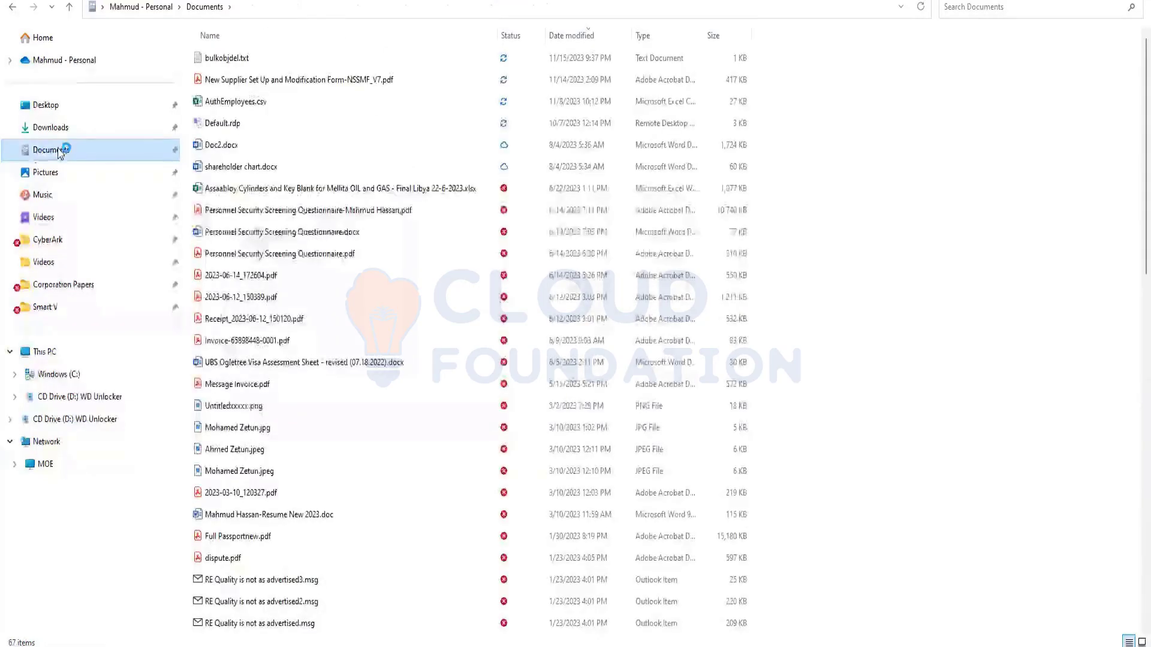
left_click(584, 36)
left_click(582, 36)
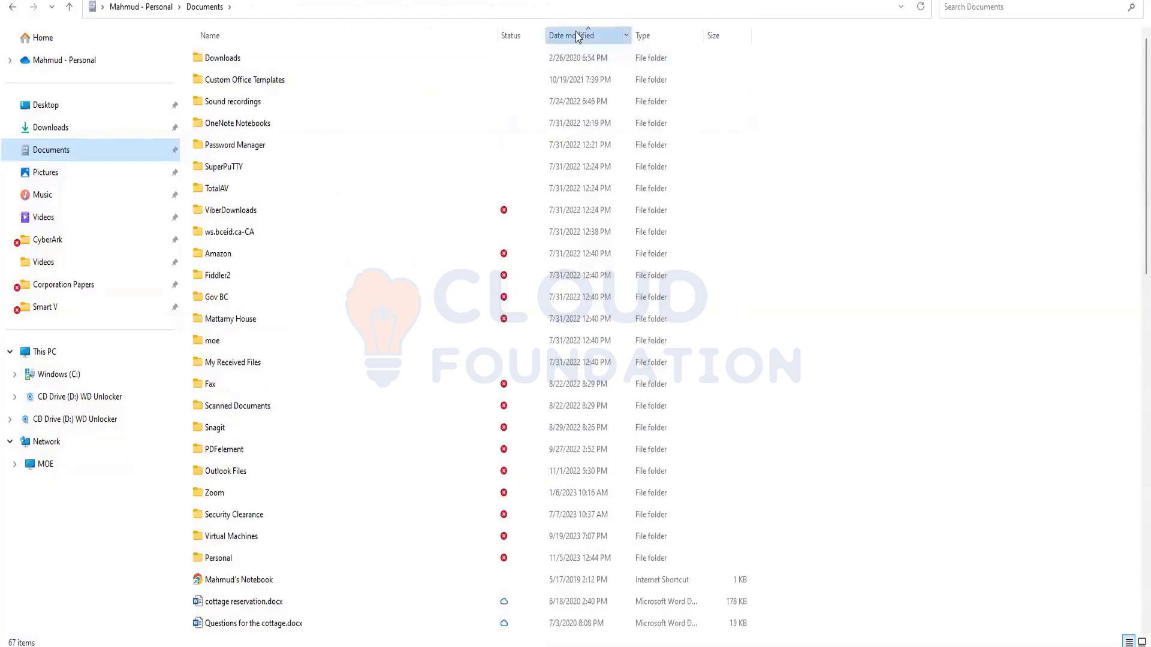
left_click(233, 63)
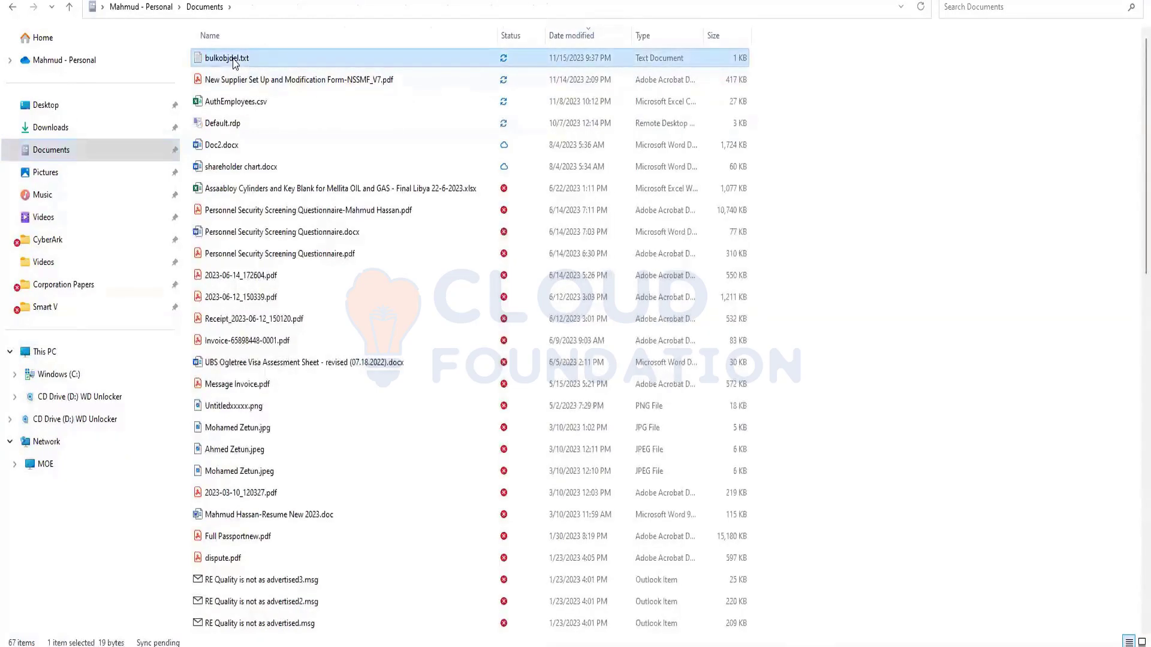
left_click(233, 60)
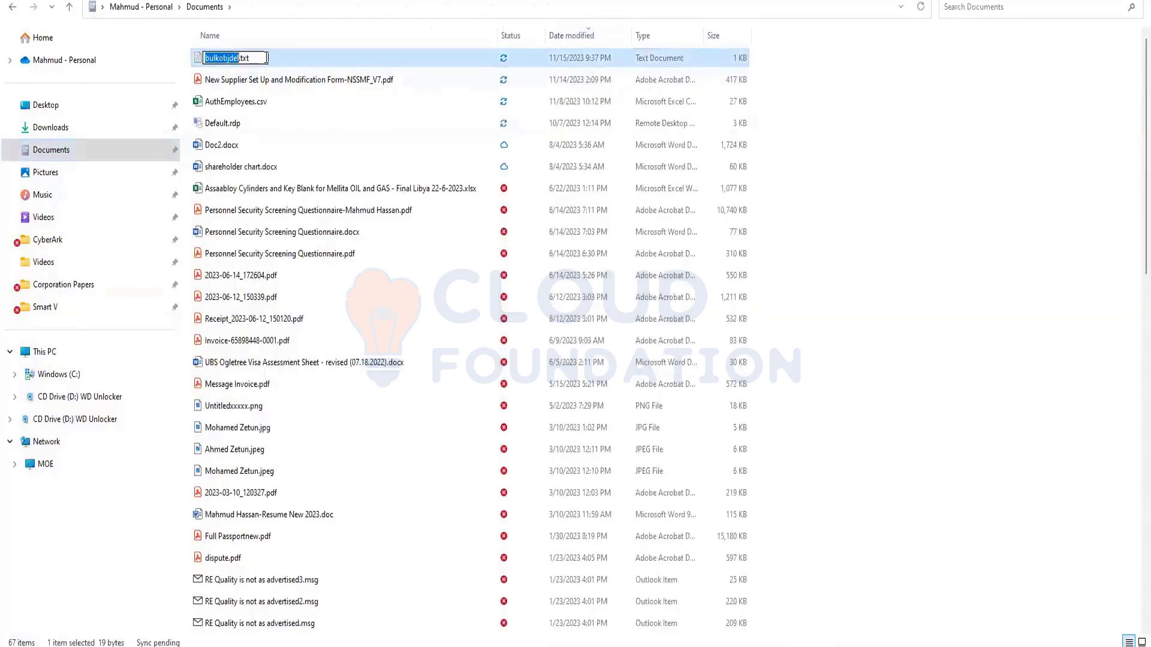
key("ctrl+a")
key("ctrl+c")
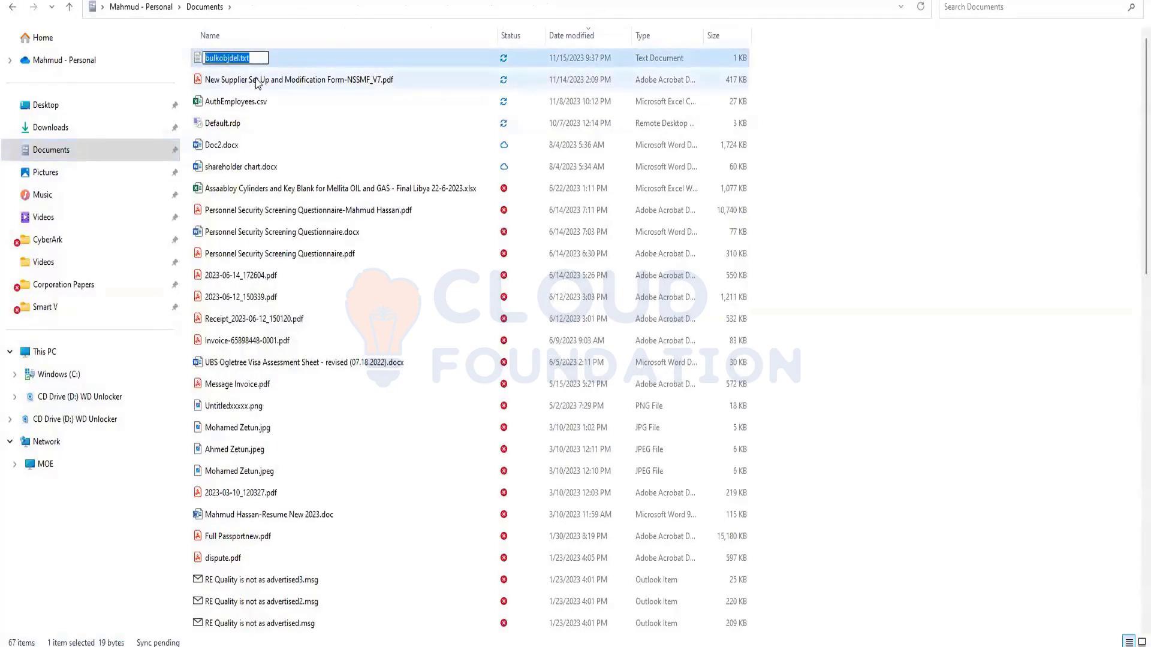
key("shift+Left")
key("shift+Left")
key("shift+Left")
key("shift+Left")
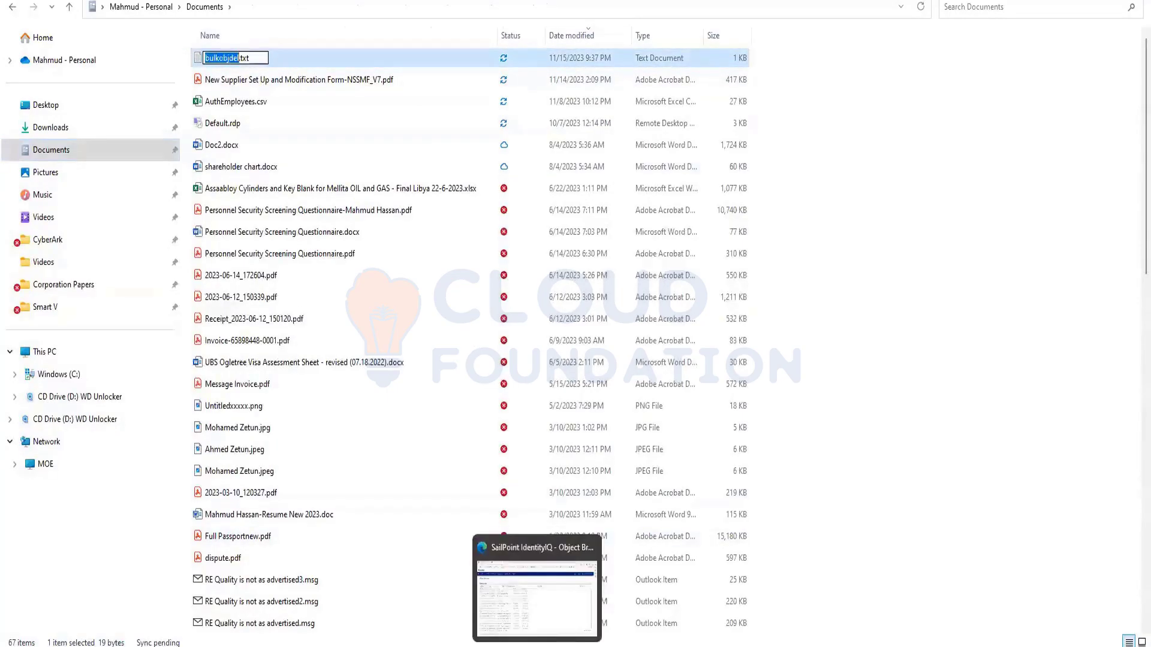
key("Return")
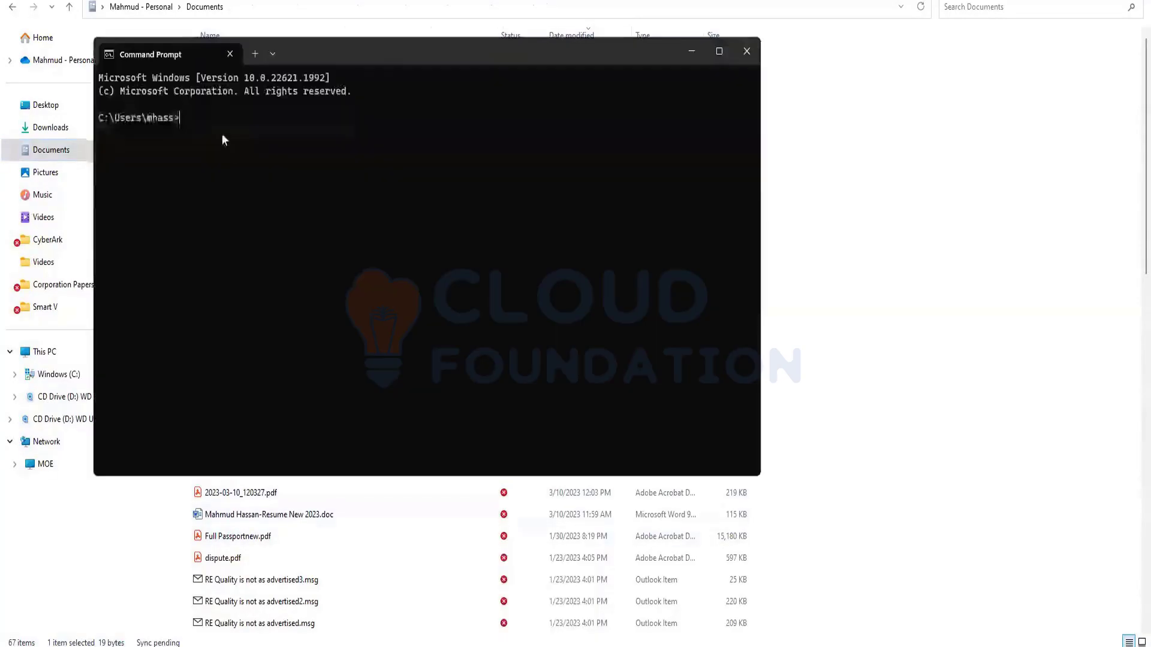
key("ctrl+v")
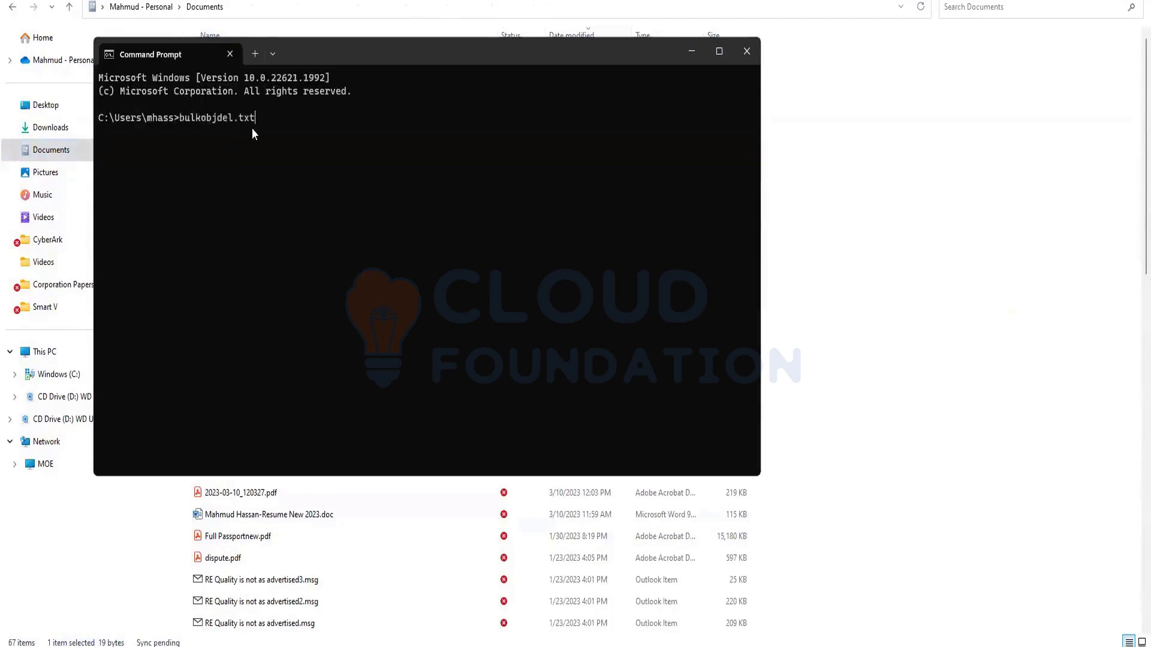
left_click(749, 48)
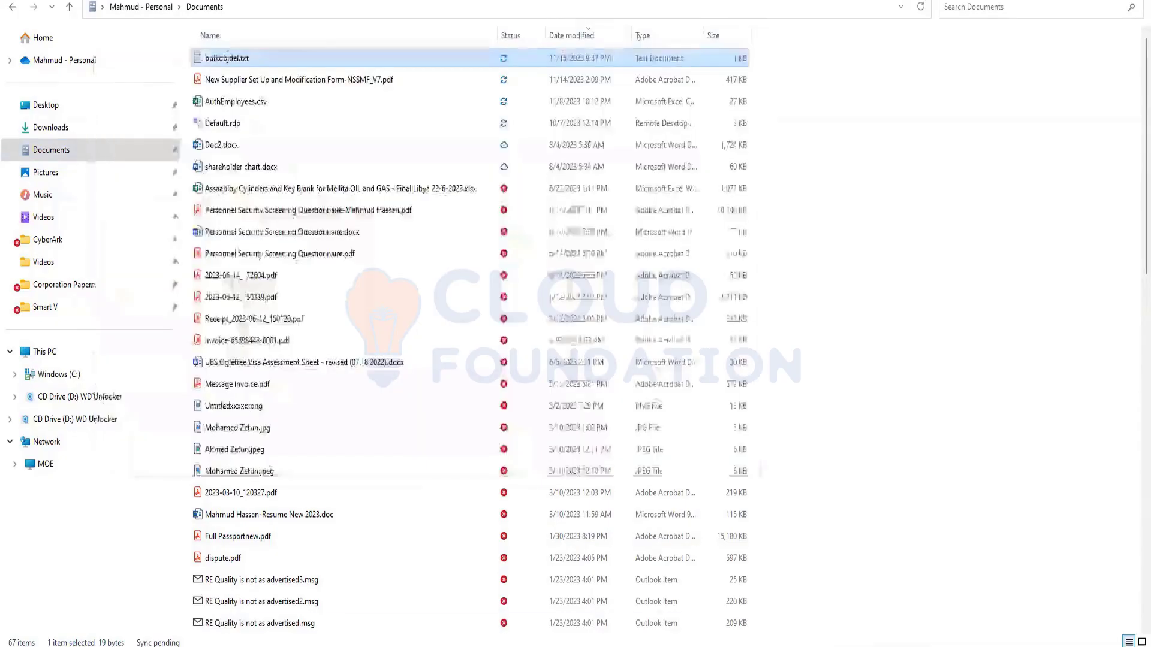
left_click(617, 642)
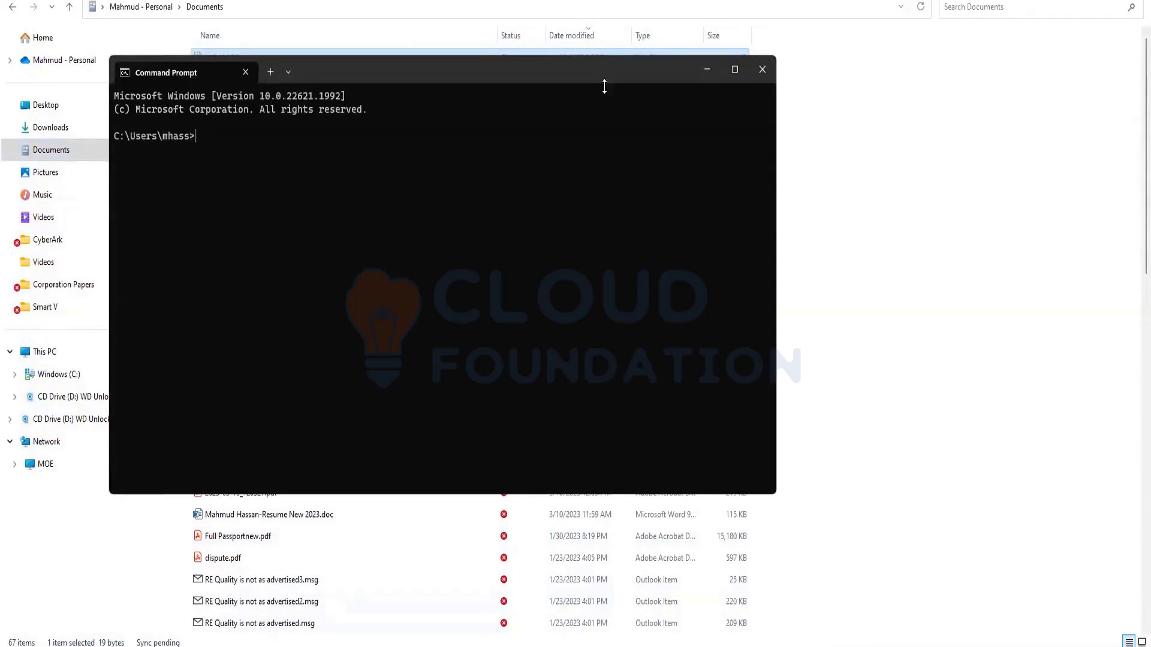
left_click(762, 70)
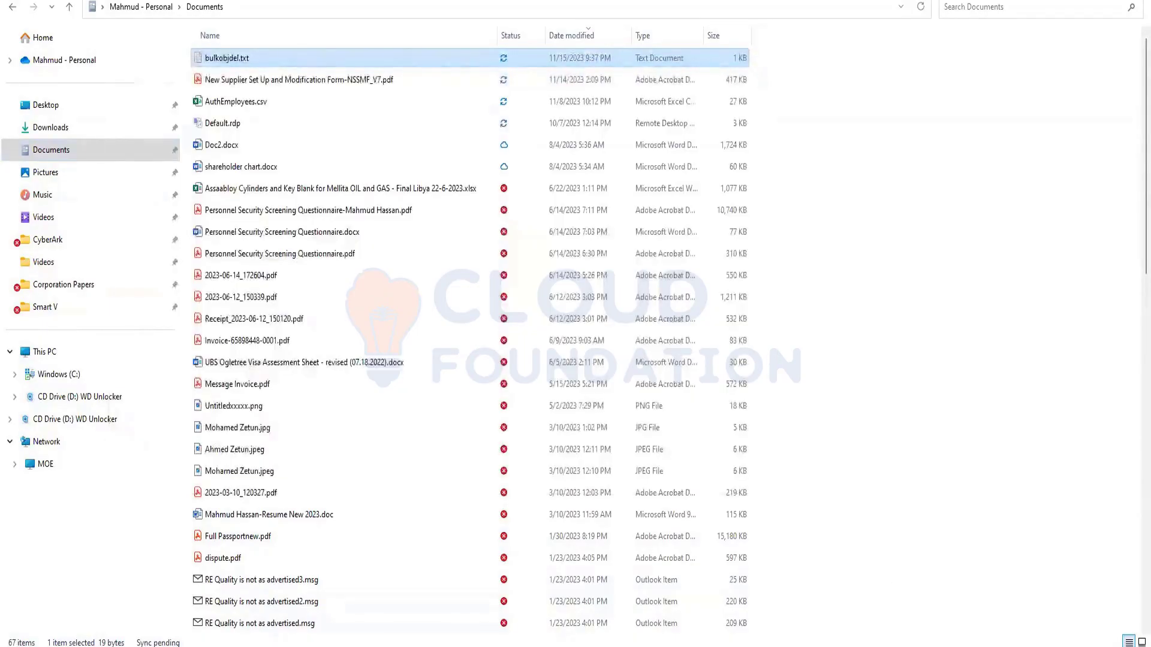
Try to run "source bulkobjdel.txt" in the open iiq console and examine the first lines of its output.
mouse_move(880, 644)
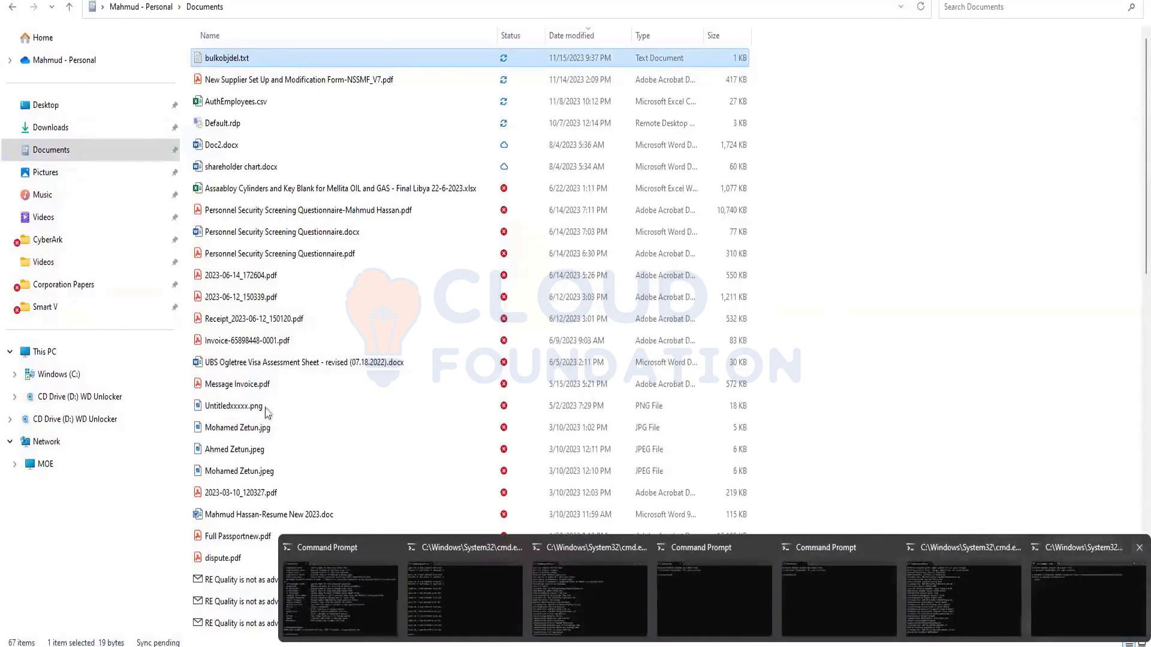
left_click(1086, 585)
type("source bulkobjdel.txt")
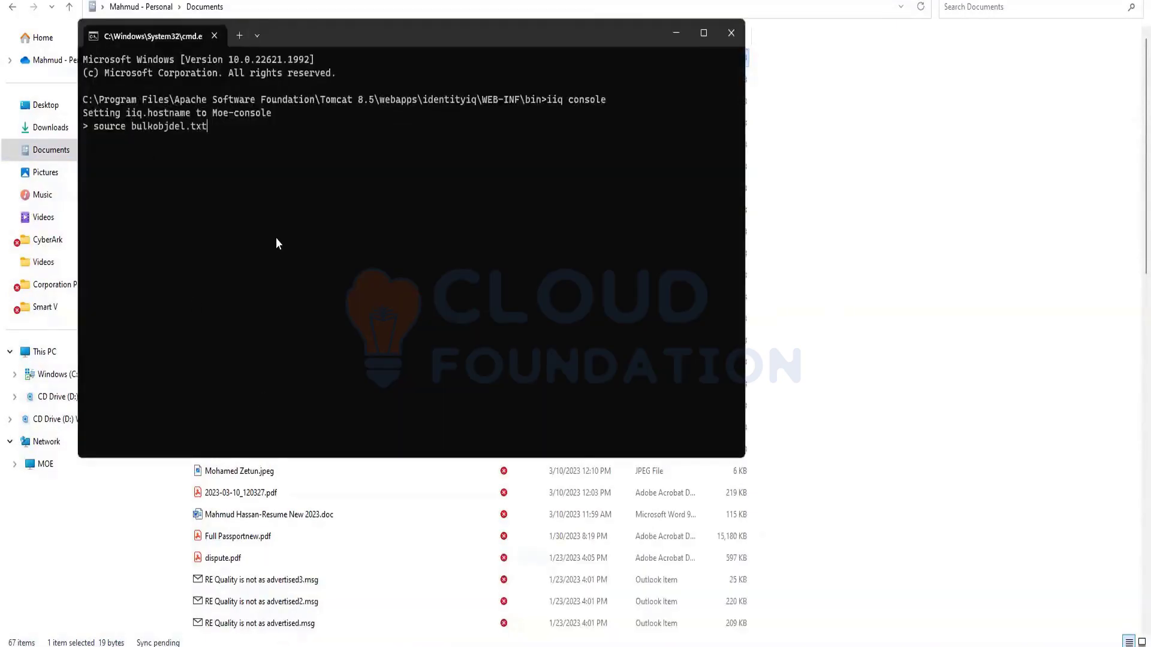
key("Return")
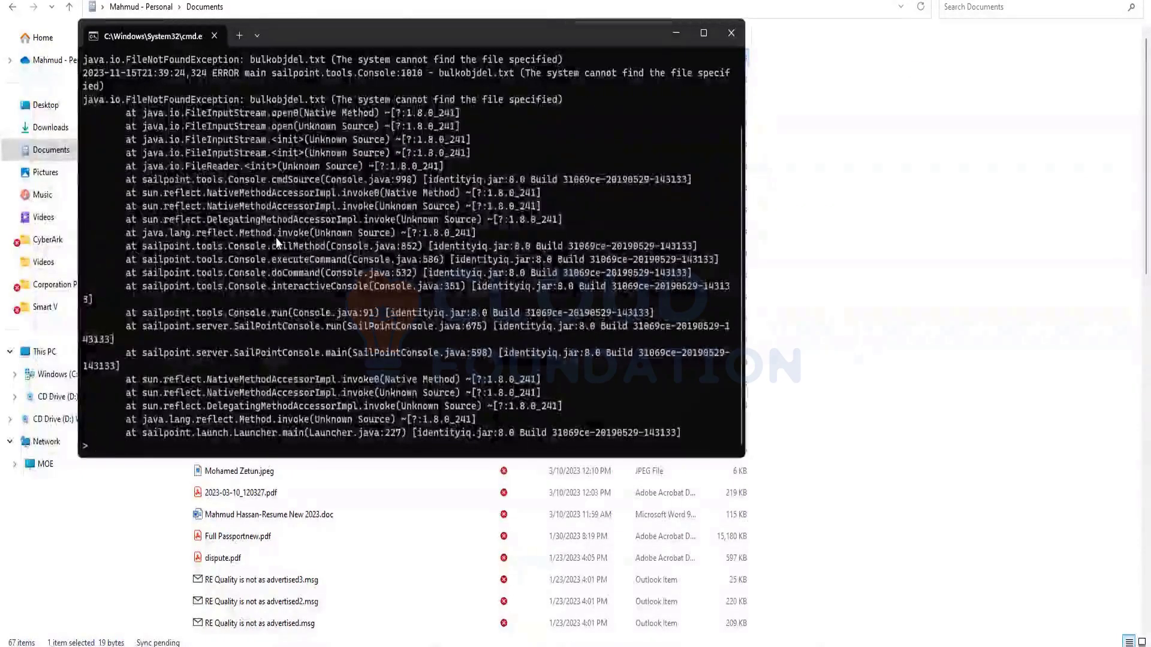
scroll(294, 238, "up", 2)
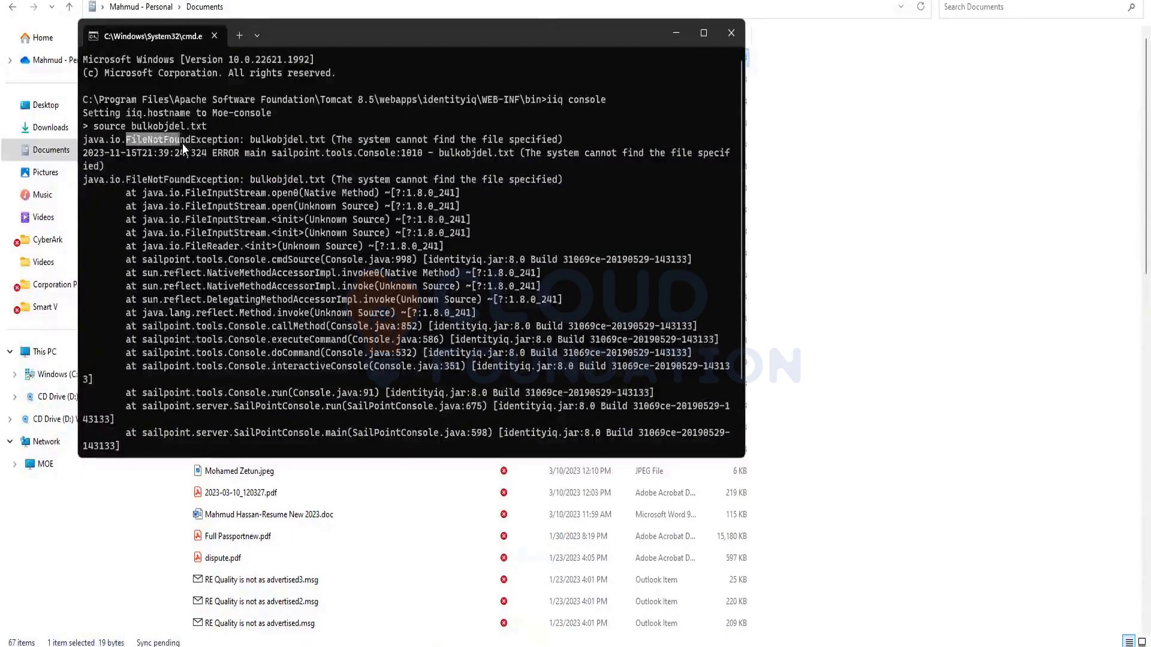
left_click_drag(250, 145, 576, 142)
right_click(566, 168)
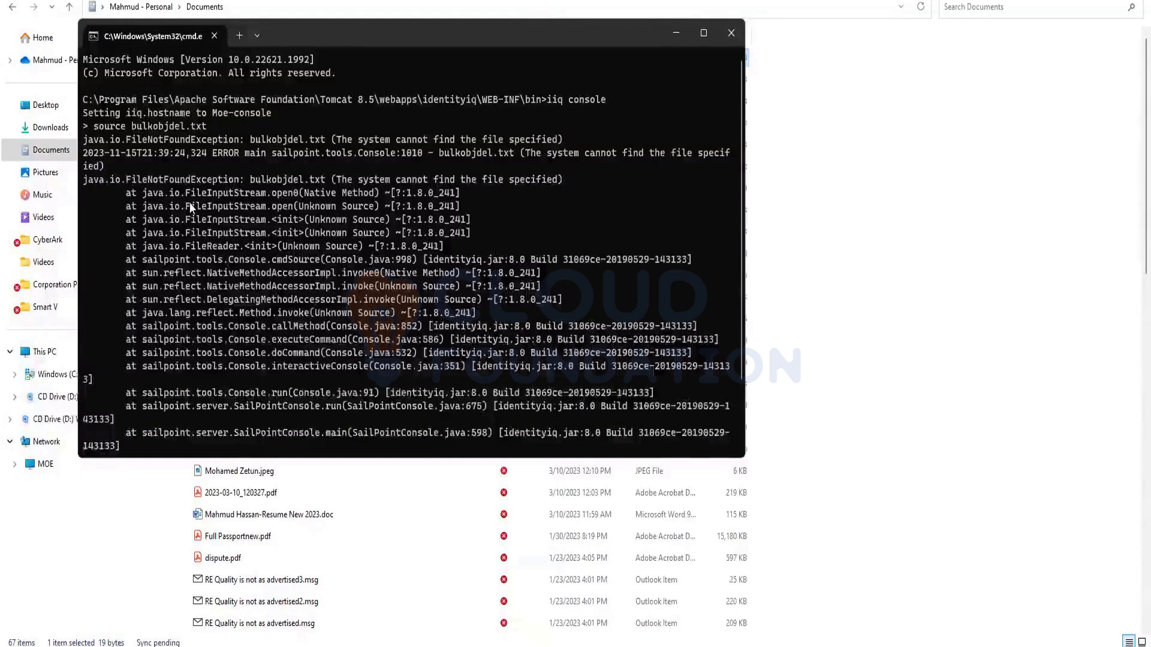
Copy bulkobjdel.txt from Documents into C:\Program Files\Apache Software Foundation\Tomcat 8.5\webapps\identityiq\WEB-INF\bin.
key("alt+Tab")
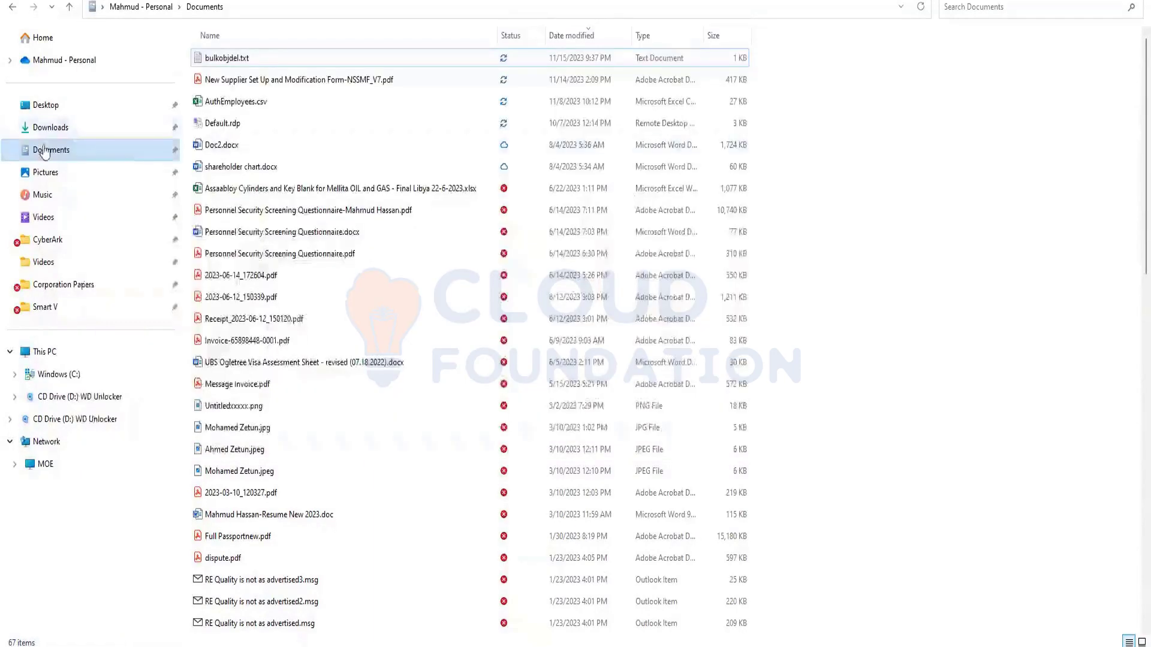
left_click(243, 59)
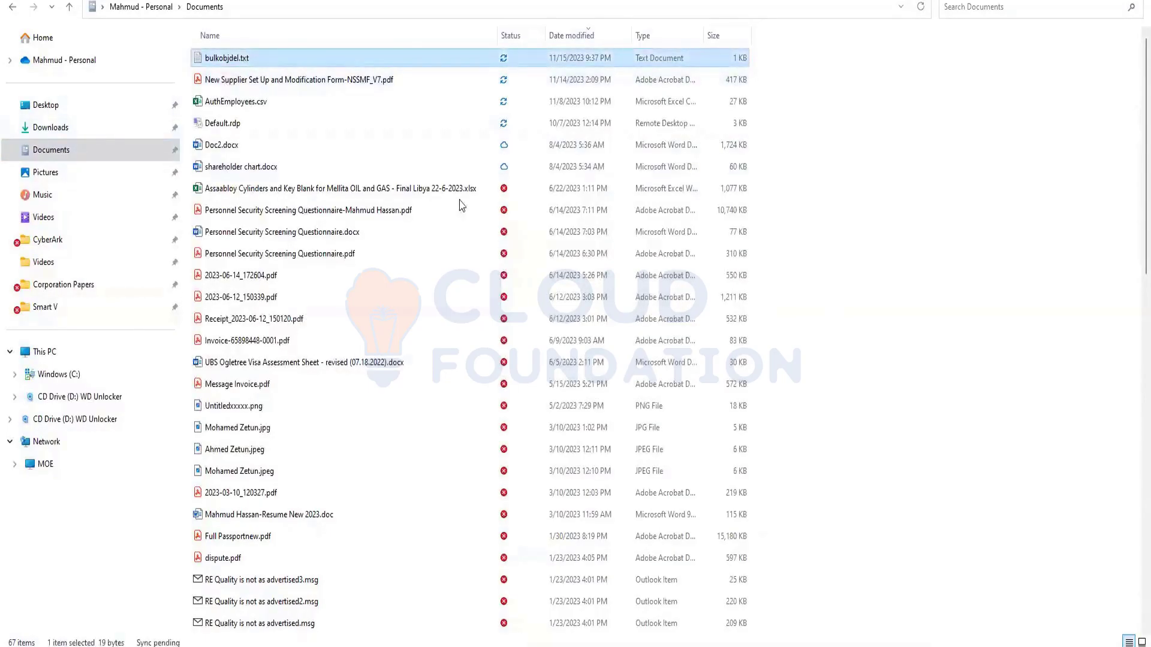
left_click(84, 374)
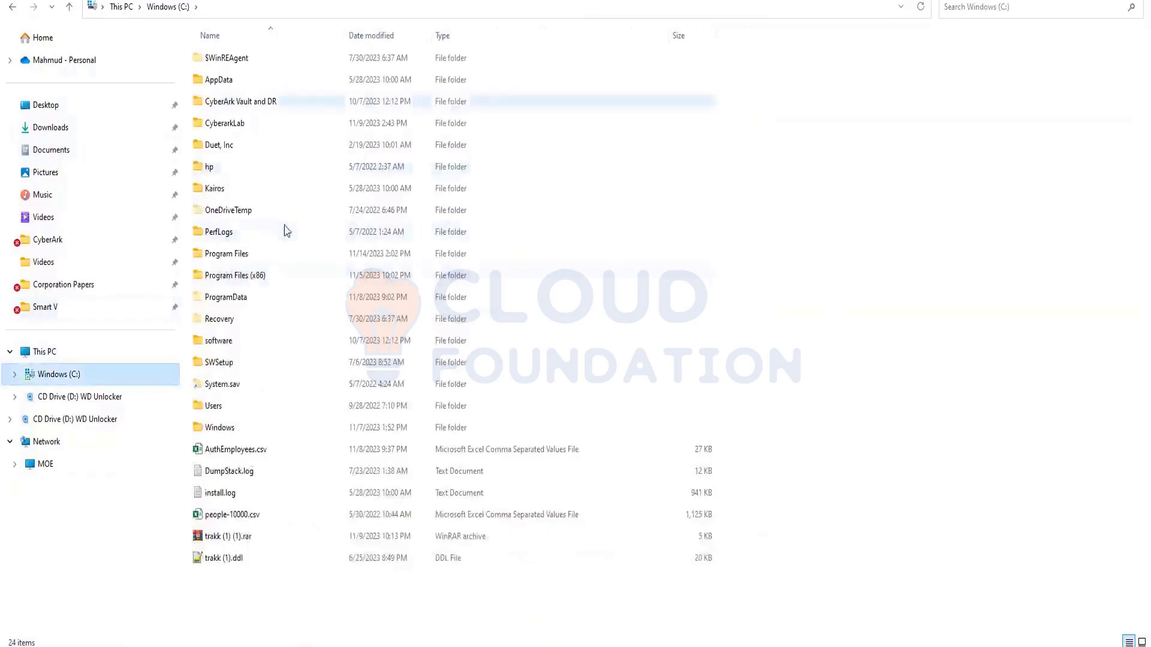
double_click(244, 255)
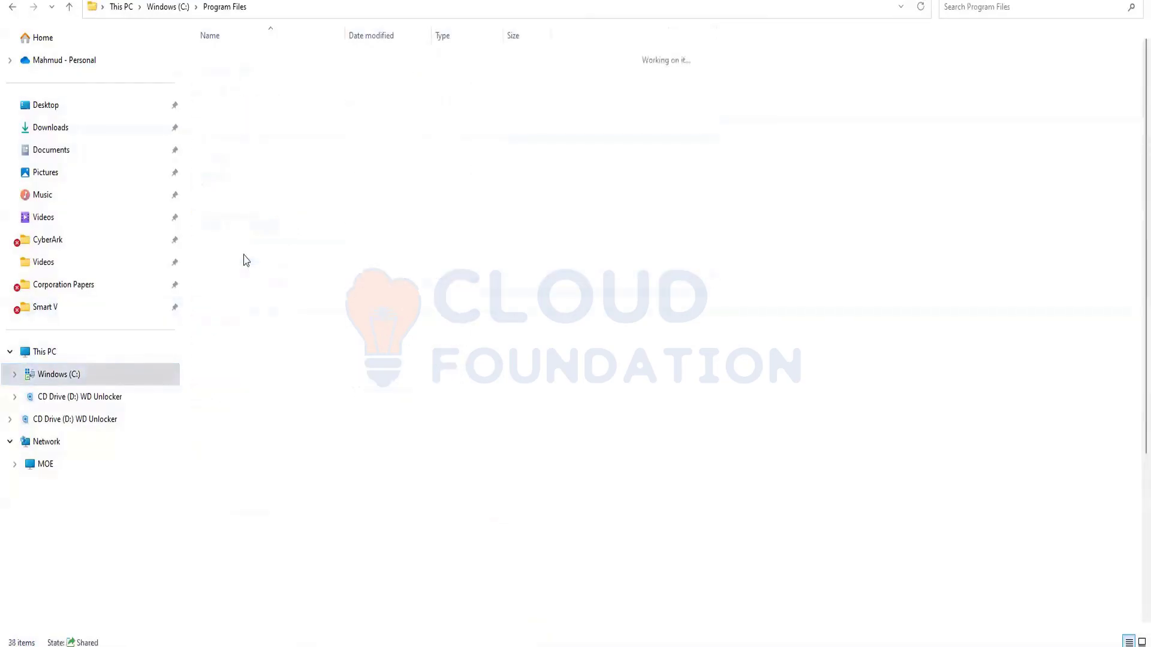
double_click(242, 84)
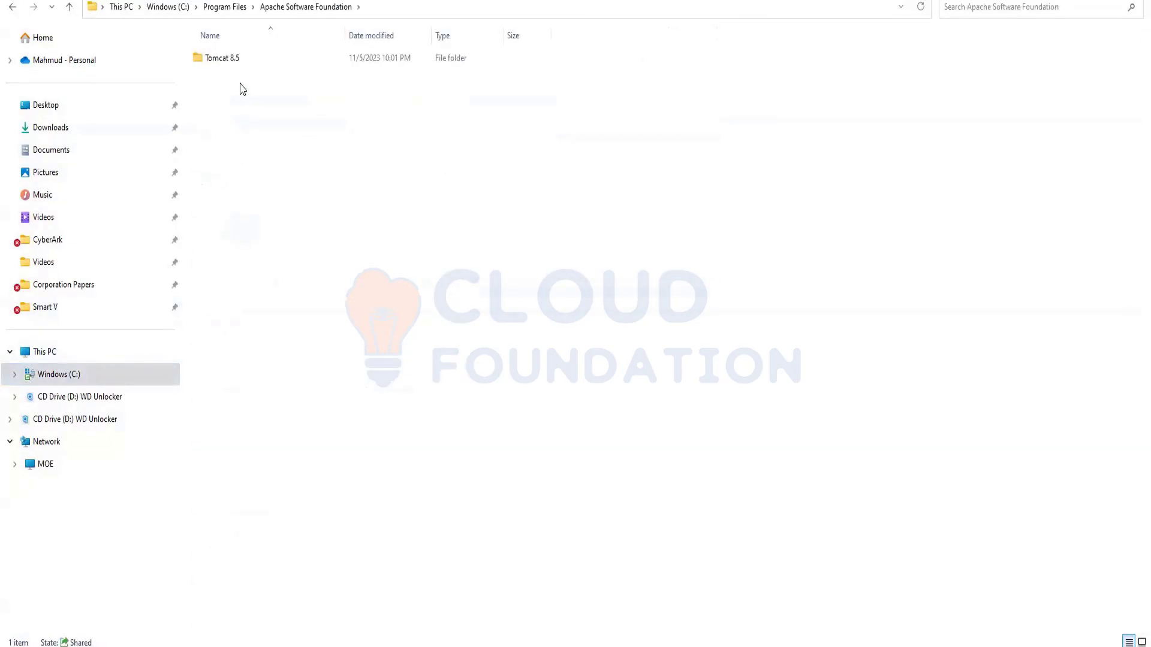
double_click(244, 66)
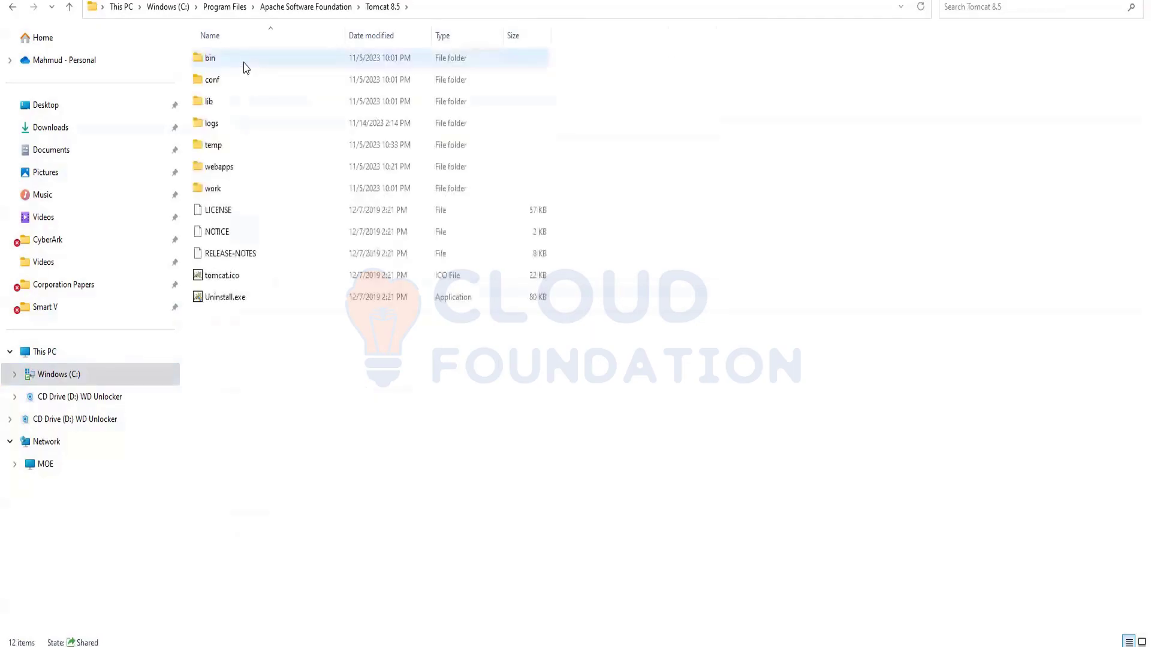
double_click(219, 171)
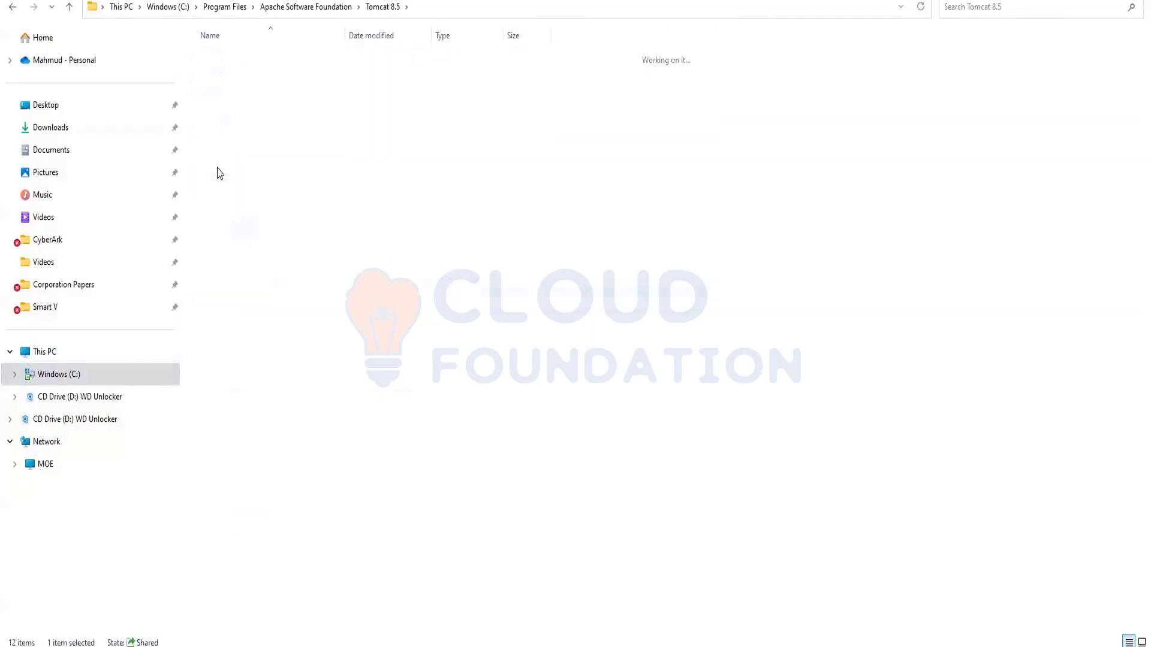
double_click(233, 81)
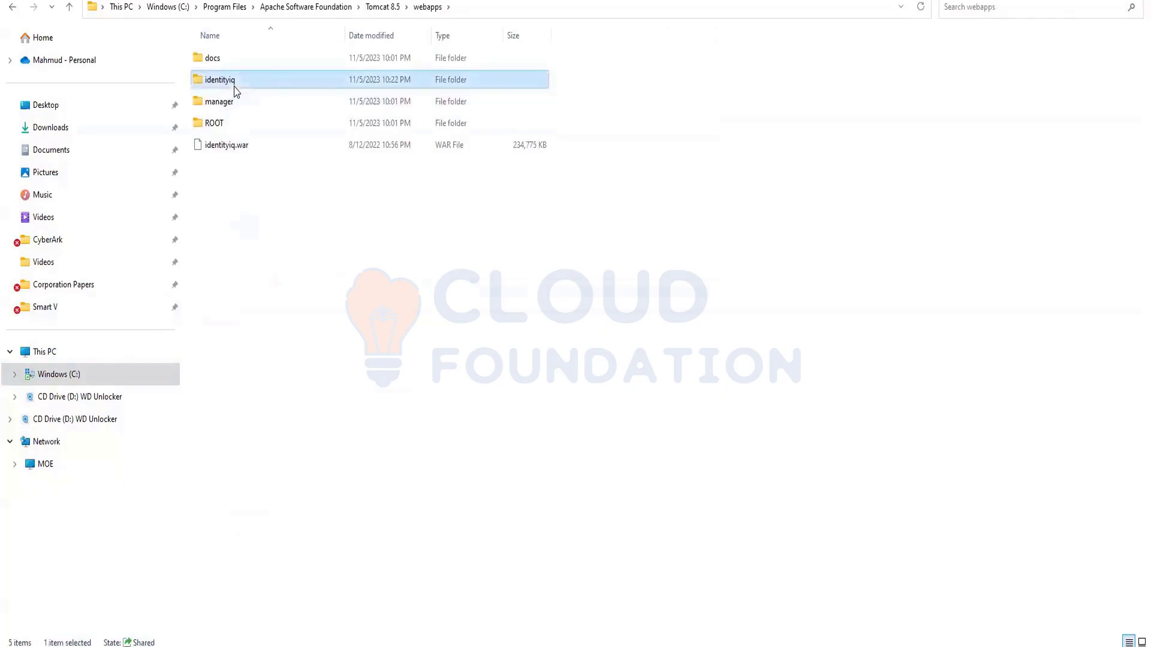
left_click(249, 348)
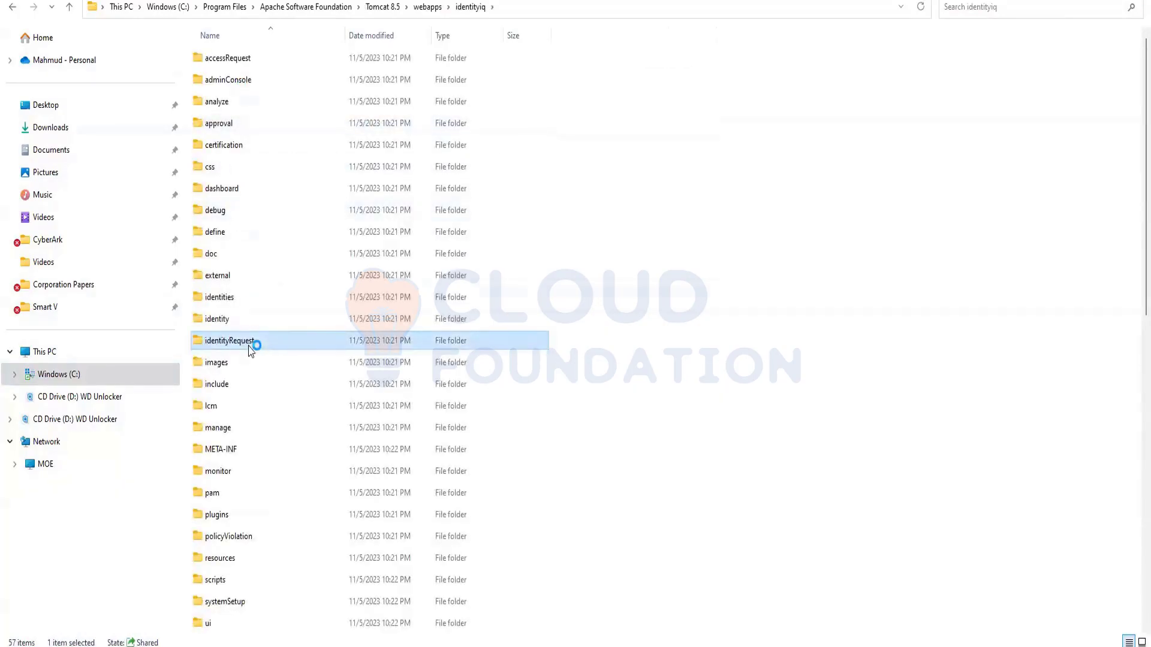
key("w")
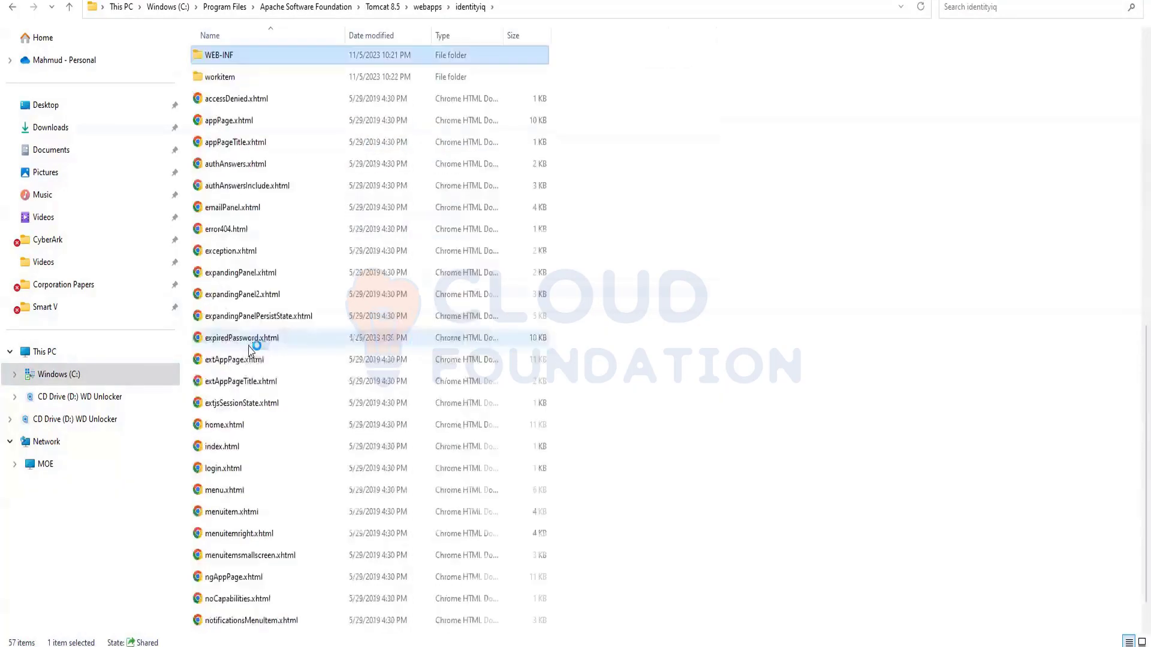
double_click(240, 55)
double_click(256, 57)
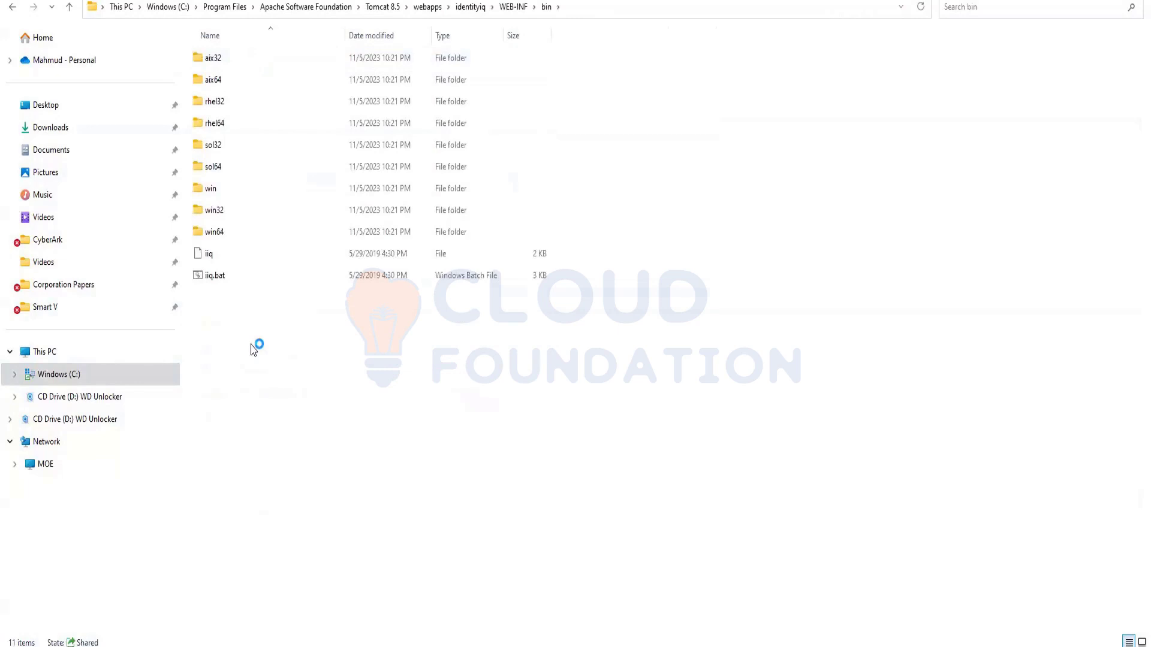
key("ctrl+v")
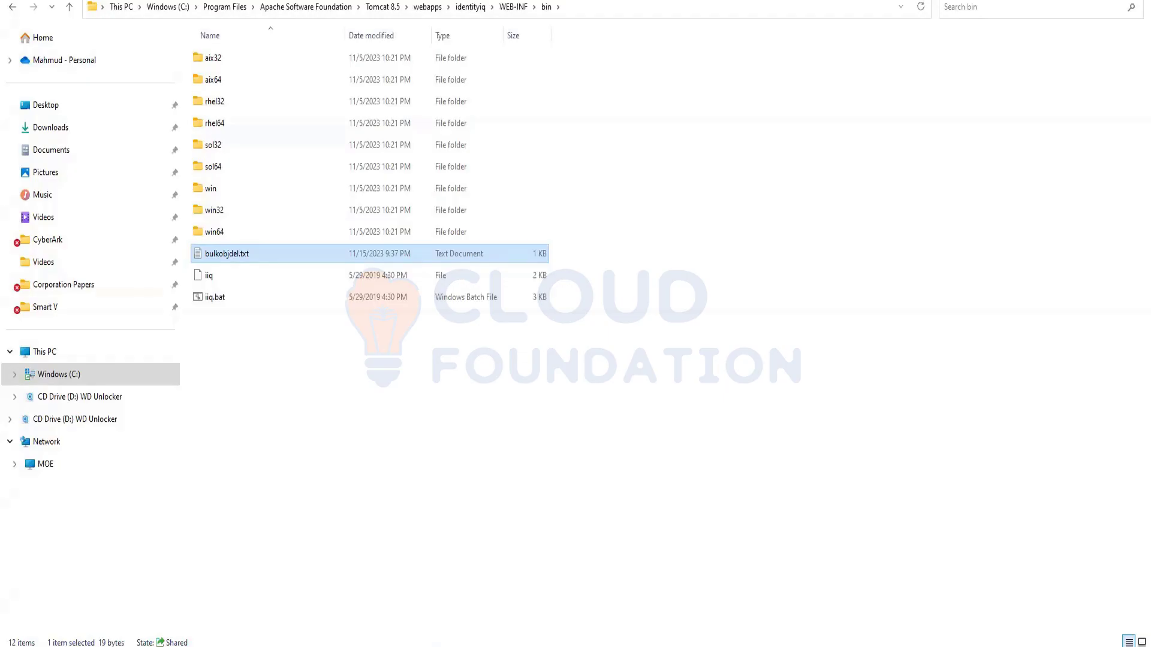
Return to the iiq console where the source command was tried and run "source bulkobjdel.txt" again.
left_click(714, 646)
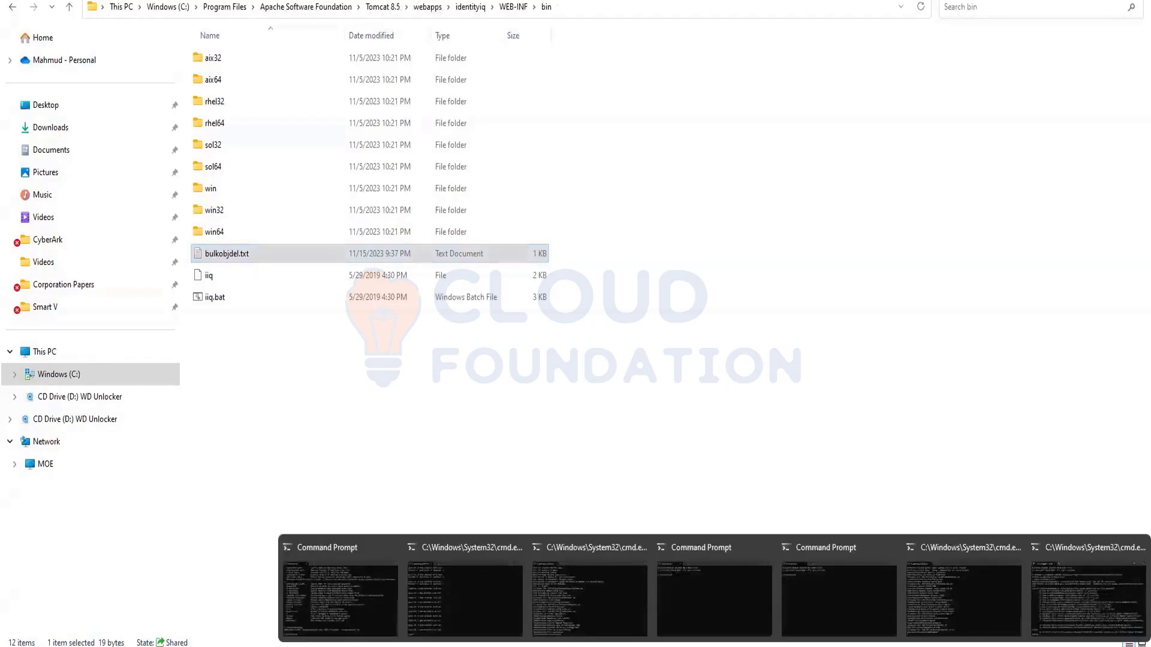
left_click(1023, 600)
mouse_move(875, 641)
left_click(715, 646)
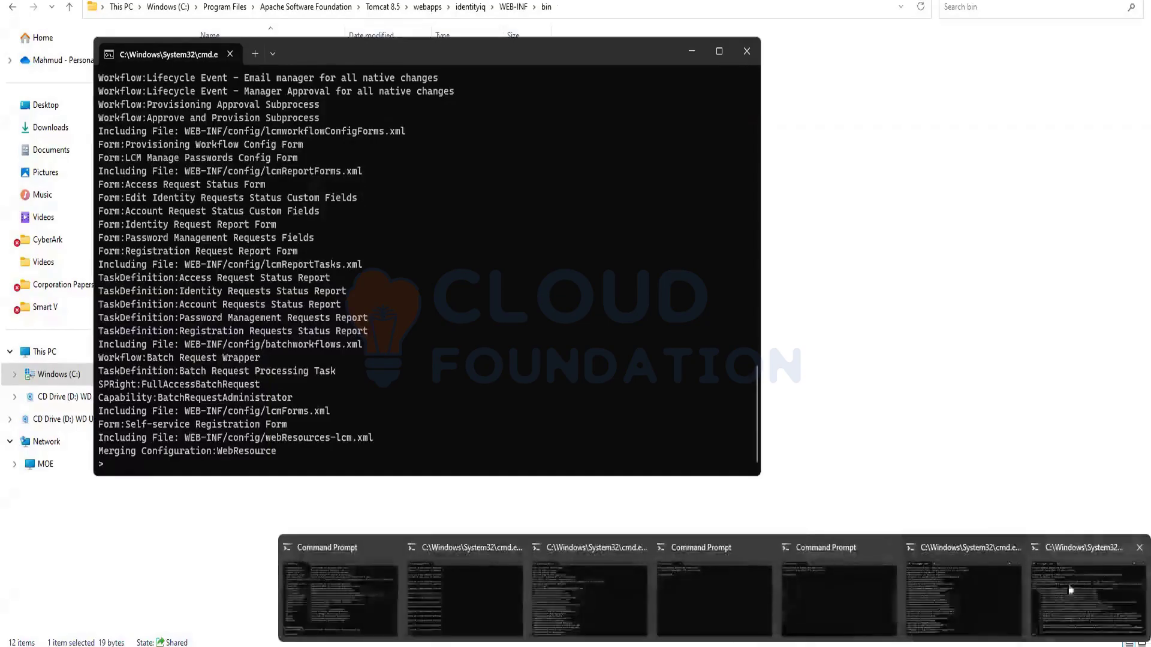
left_click(426, 593)
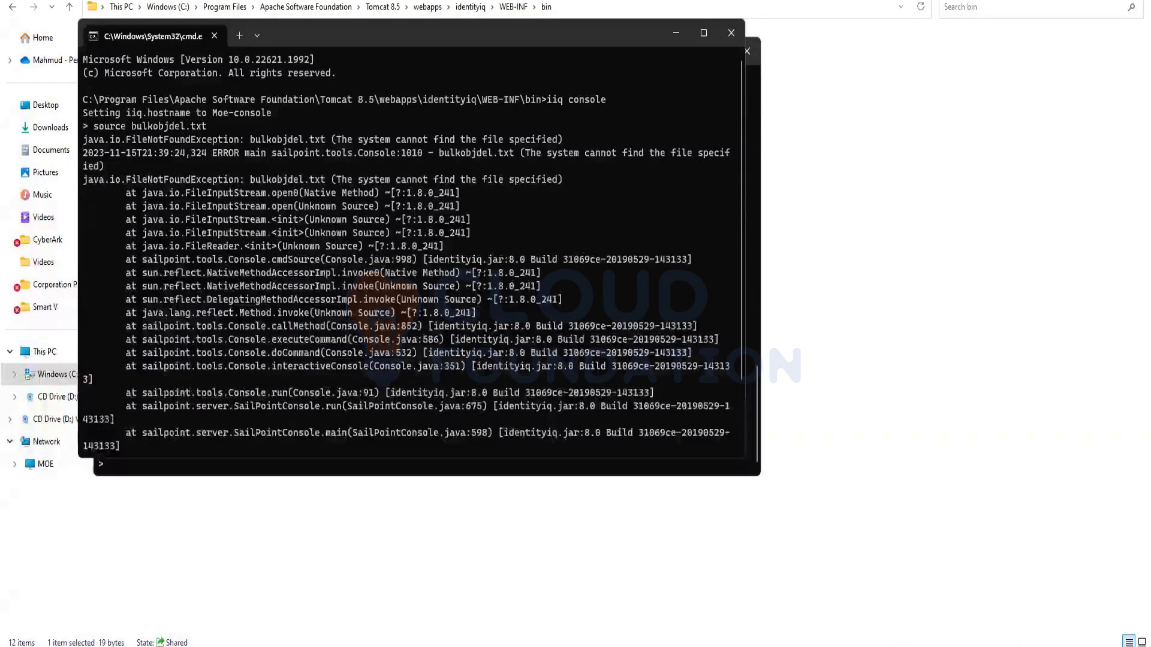
scroll(185, 377, "down", 2)
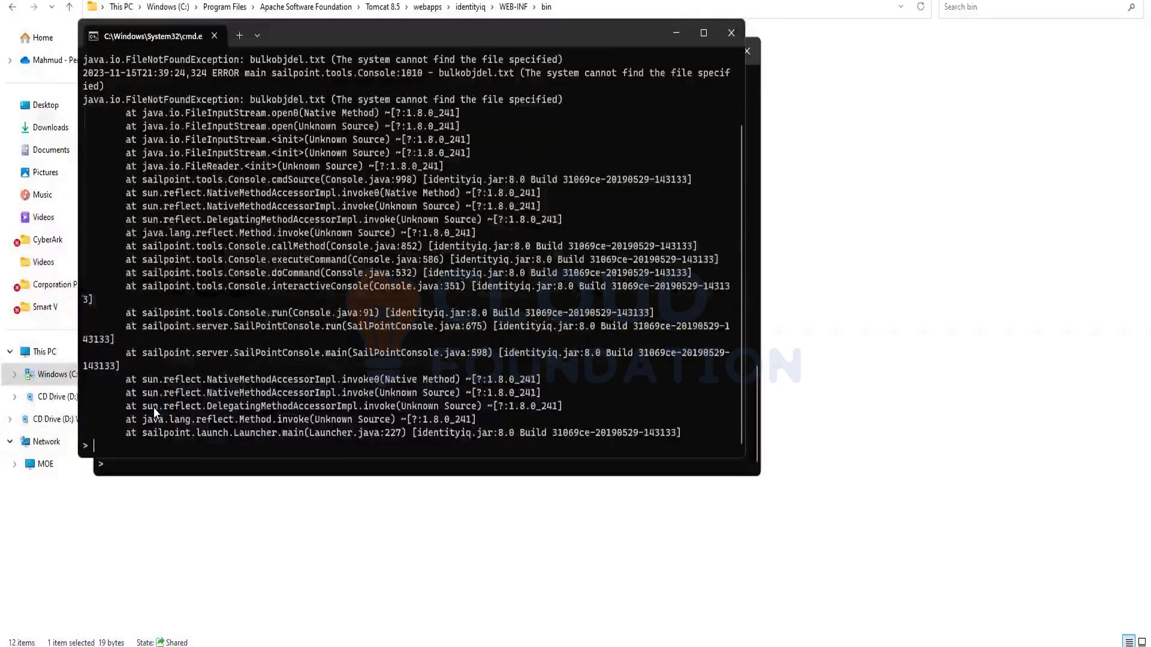
key("Up")
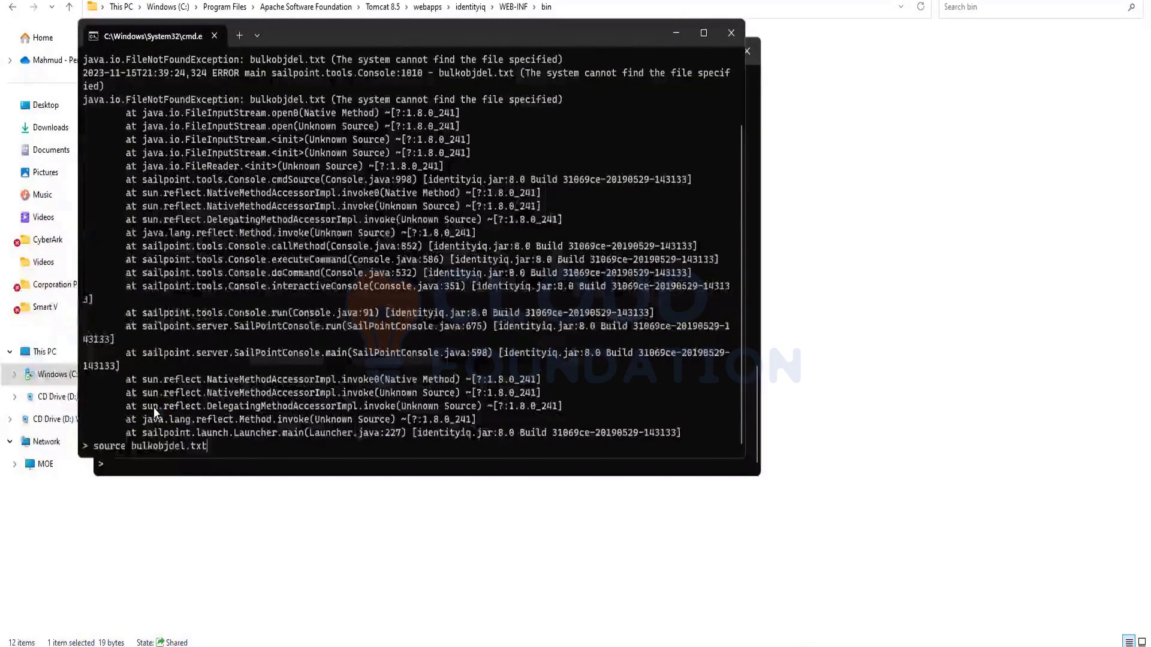
key("Return")
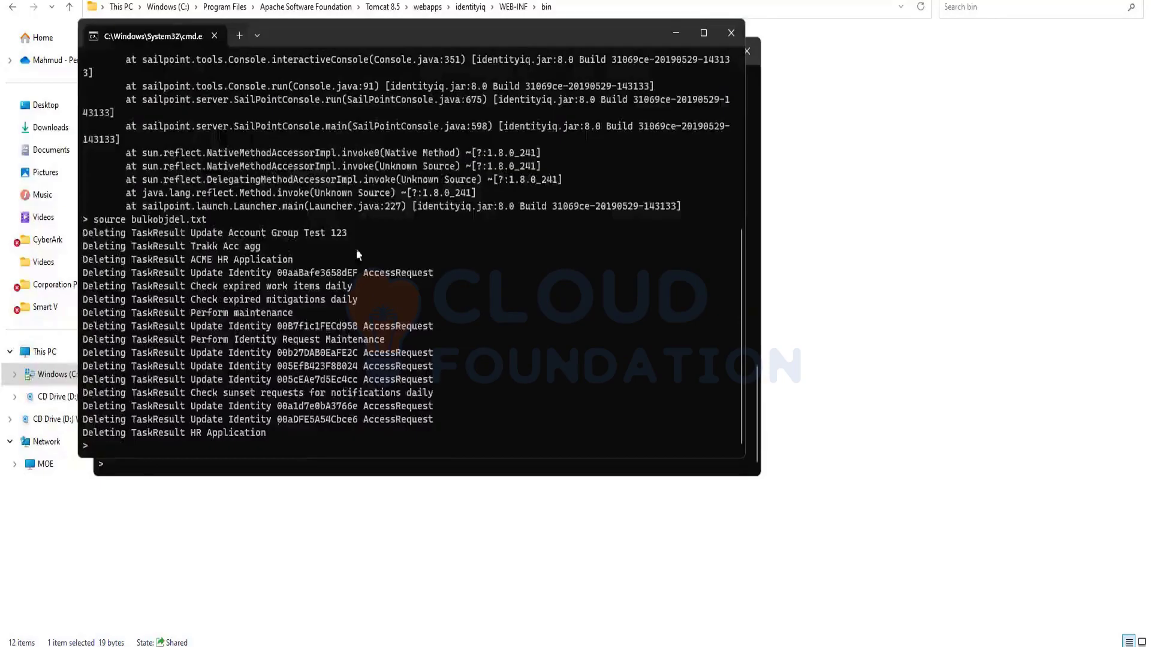
Switch to SailPoint IdentityIQ in the browser and view the Task Results list on the Tasks page.
left_click(858, 269)
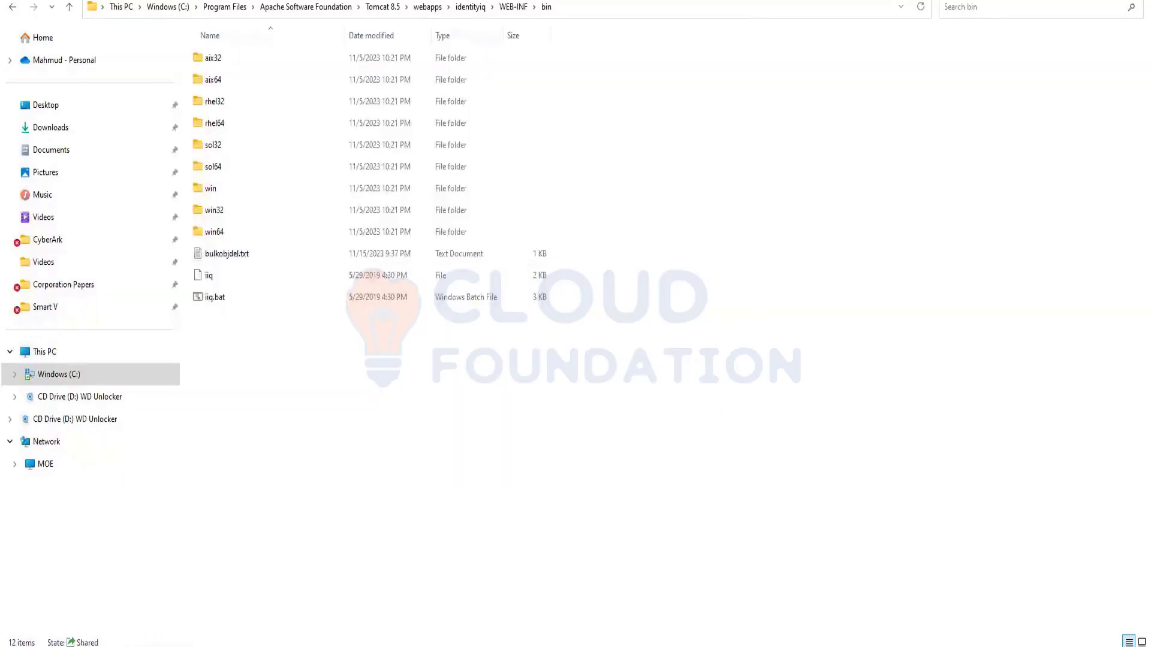
mouse_move(457, 645)
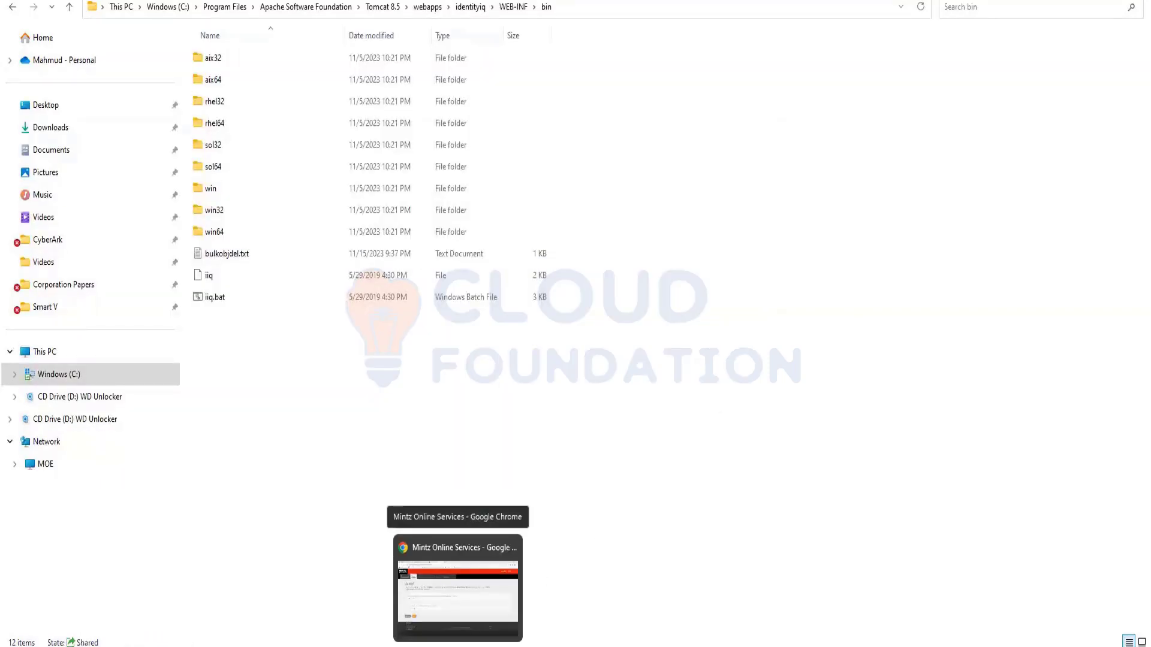
left_click(537, 599)
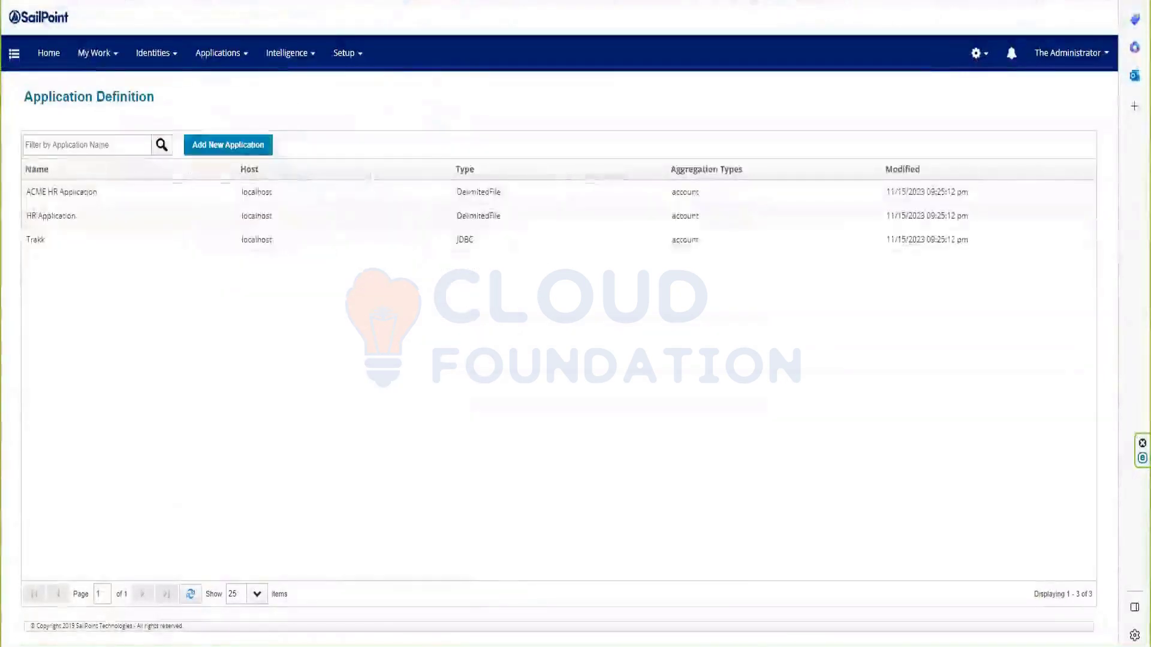
left_click(347, 53)
left_click(354, 211)
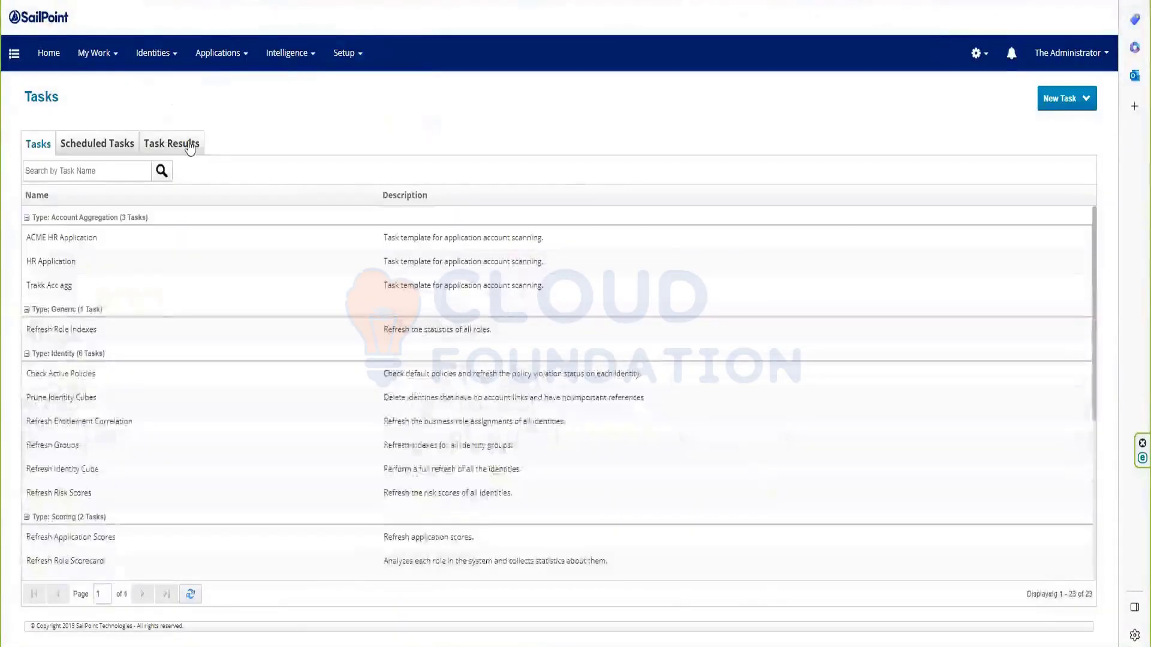
left_click(191, 145)
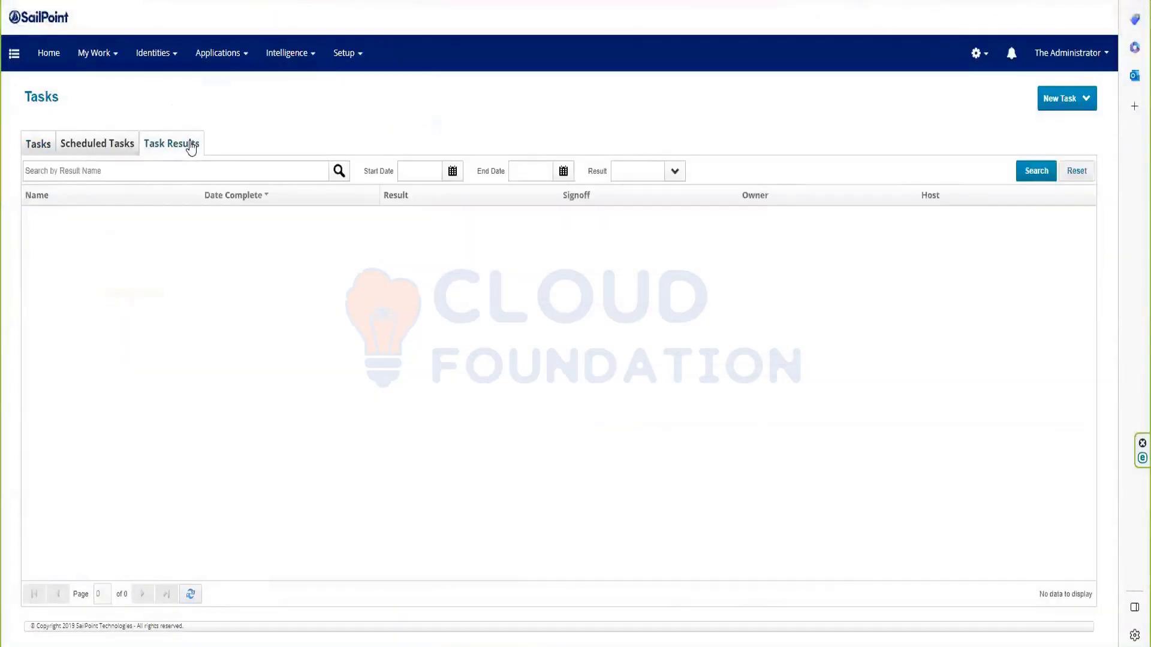